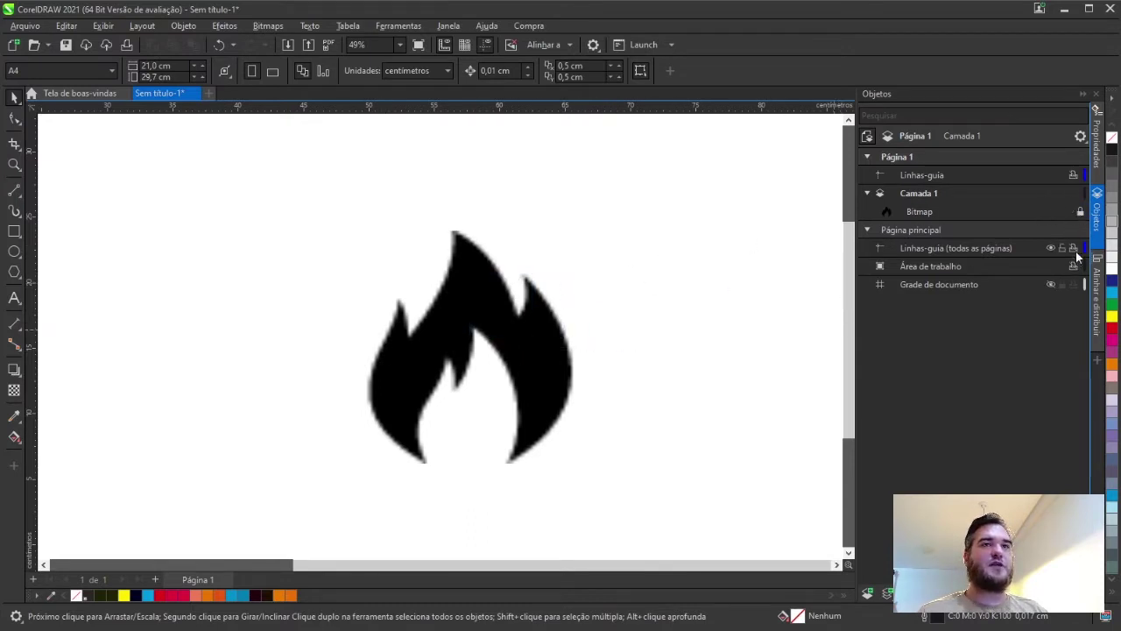
- Reposition the flame bitmap slightly, rename it "Imagem em Baixa" and lock it in place
{"action": "left_click_drag", "start_coordinate": [511, 324], "coordinate": [475, 353]}
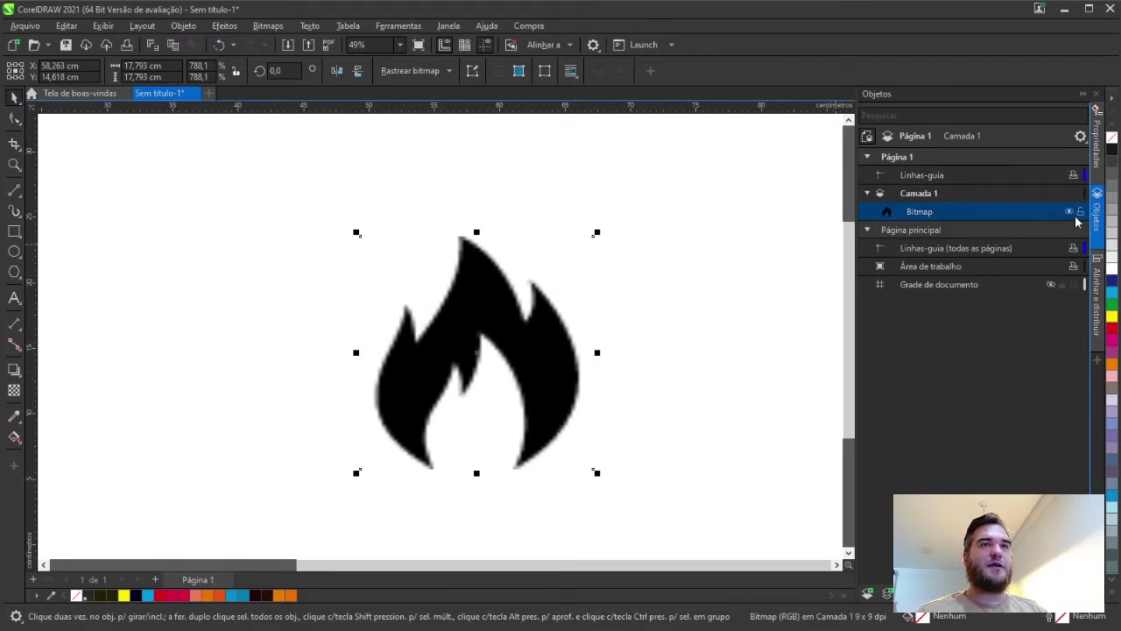
{"action": "double_click", "coordinate": [954, 211]}
{"action": "type", "text": "Imagem em Baixa"}
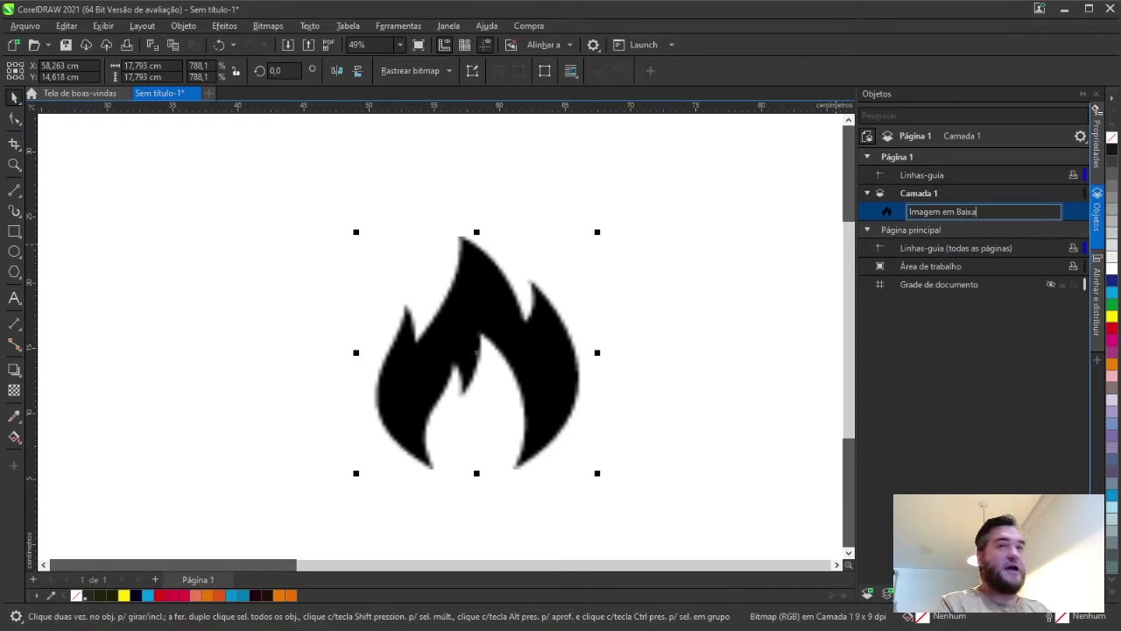
{"action": "key", "text": "Return"}
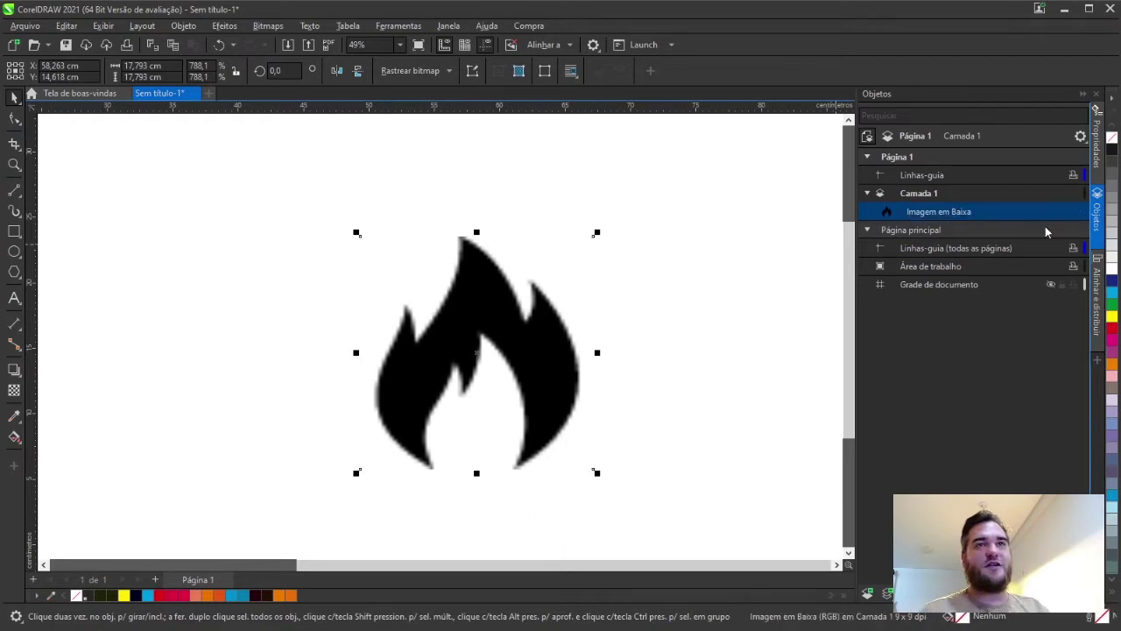
{"action": "left_click", "coordinate": [1078, 212]}
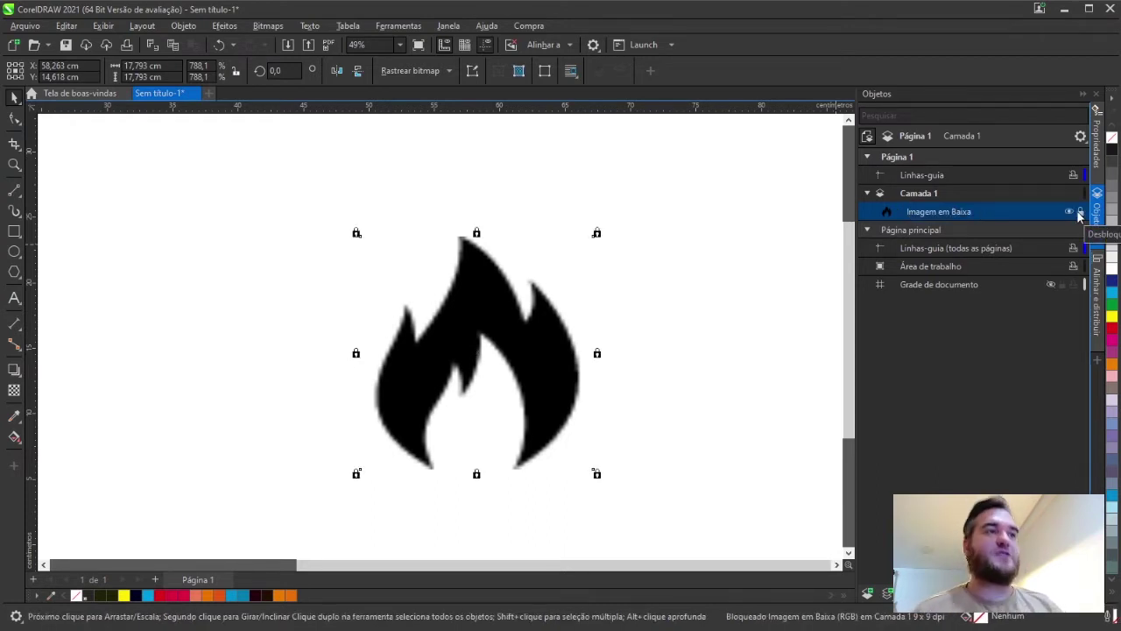
{"action": "left_click", "coordinate": [605, 305]}
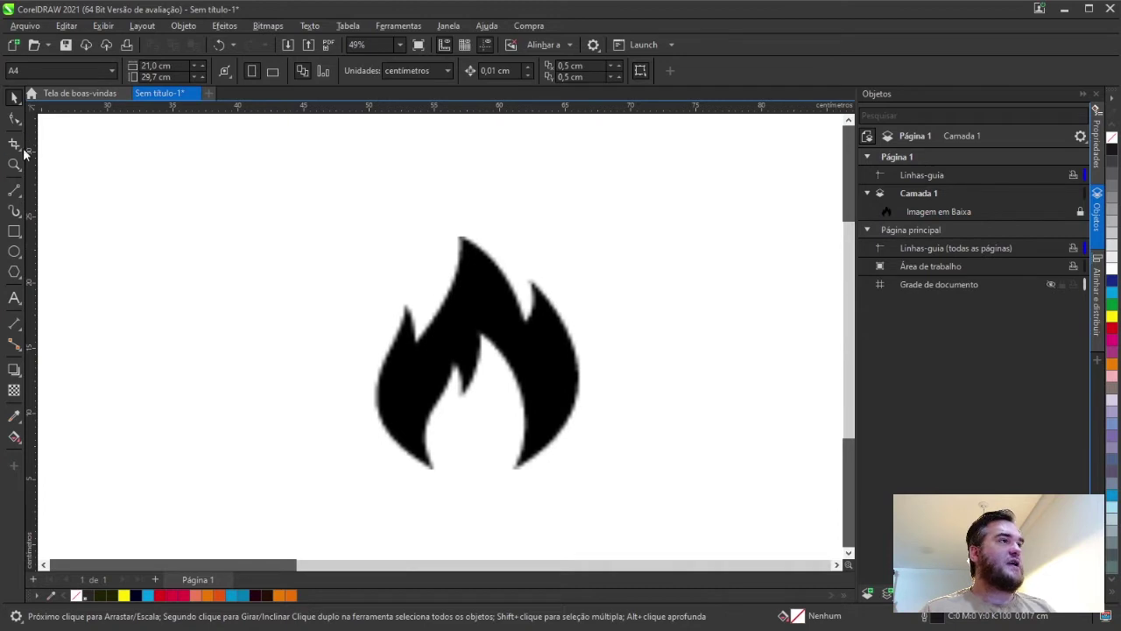
{"action": "left_click", "coordinate": [17, 200]}
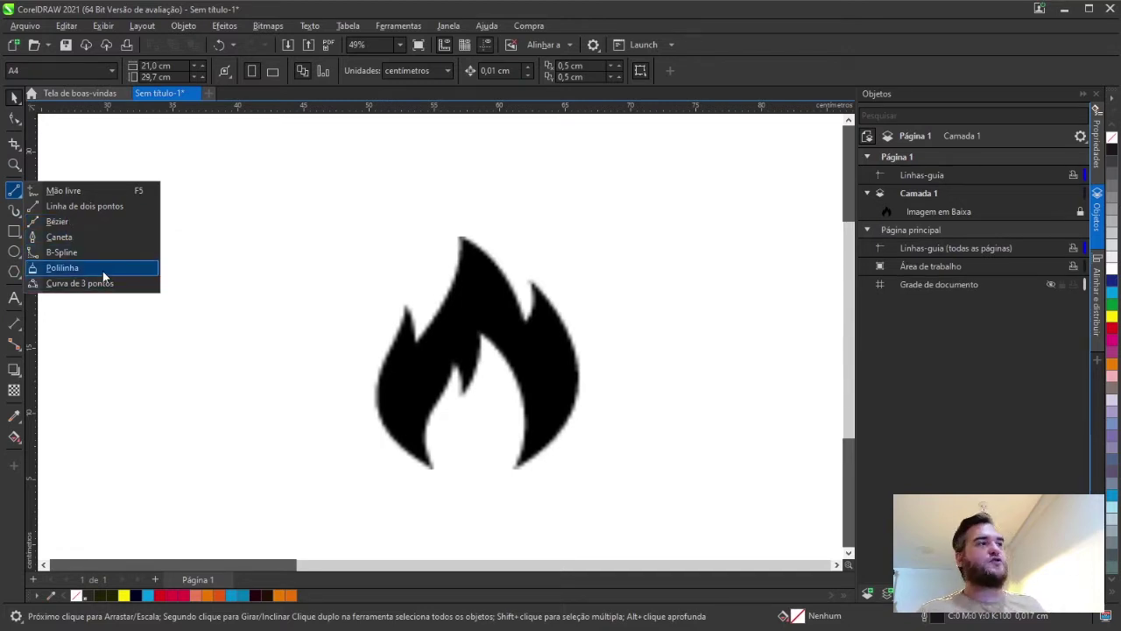
{"action": "left_click", "coordinate": [53, 178]}
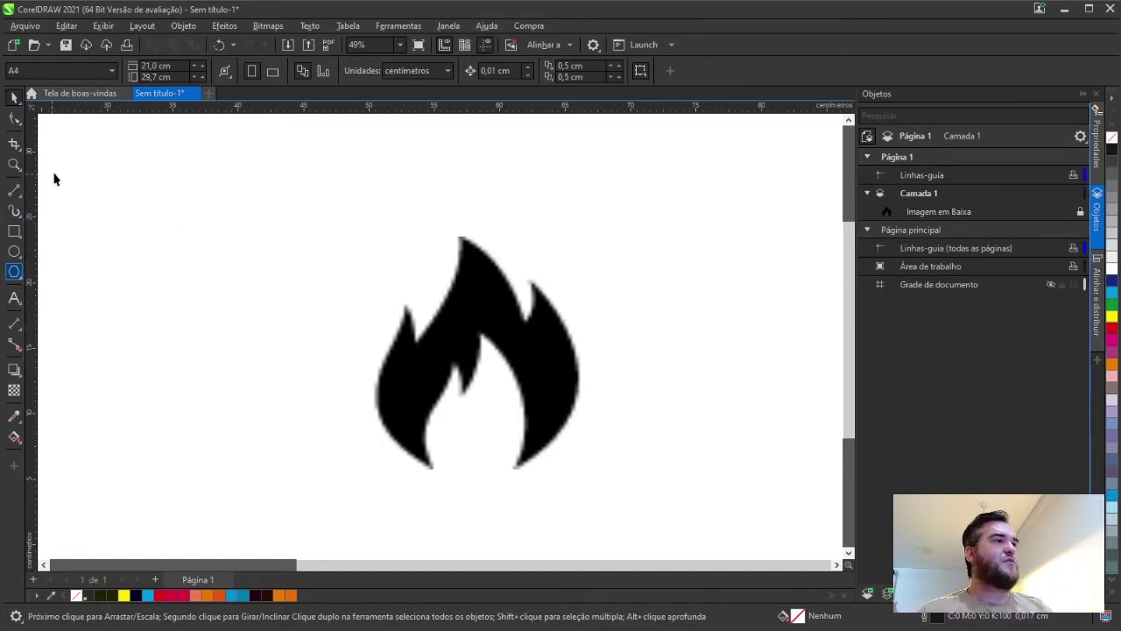
{"action": "left_click", "coordinate": [14, 191]}
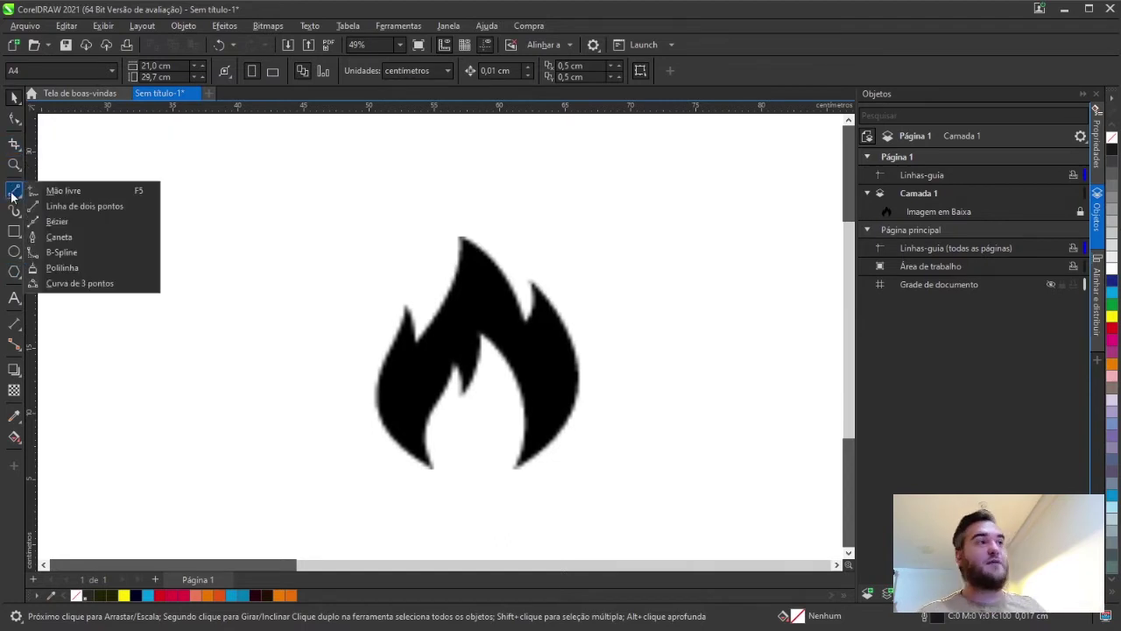
{"action": "key", "text": "space"}
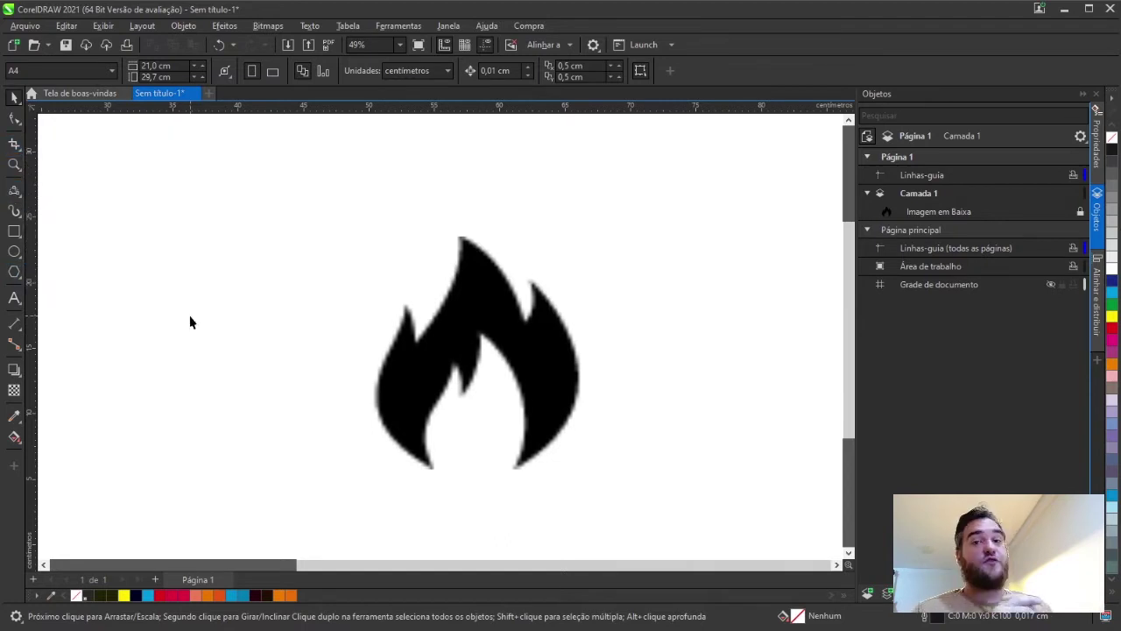
{"action": "left_click", "coordinate": [13, 213]}
{"action": "left_click", "coordinate": [13, 190]}
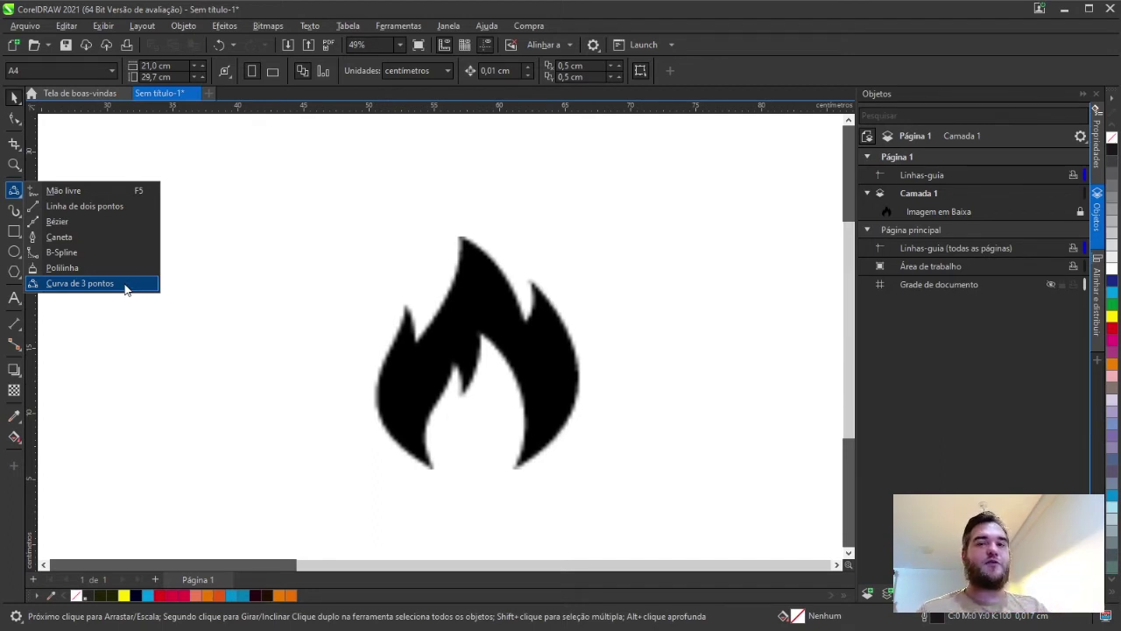
{"action": "left_click", "coordinate": [522, 416]}
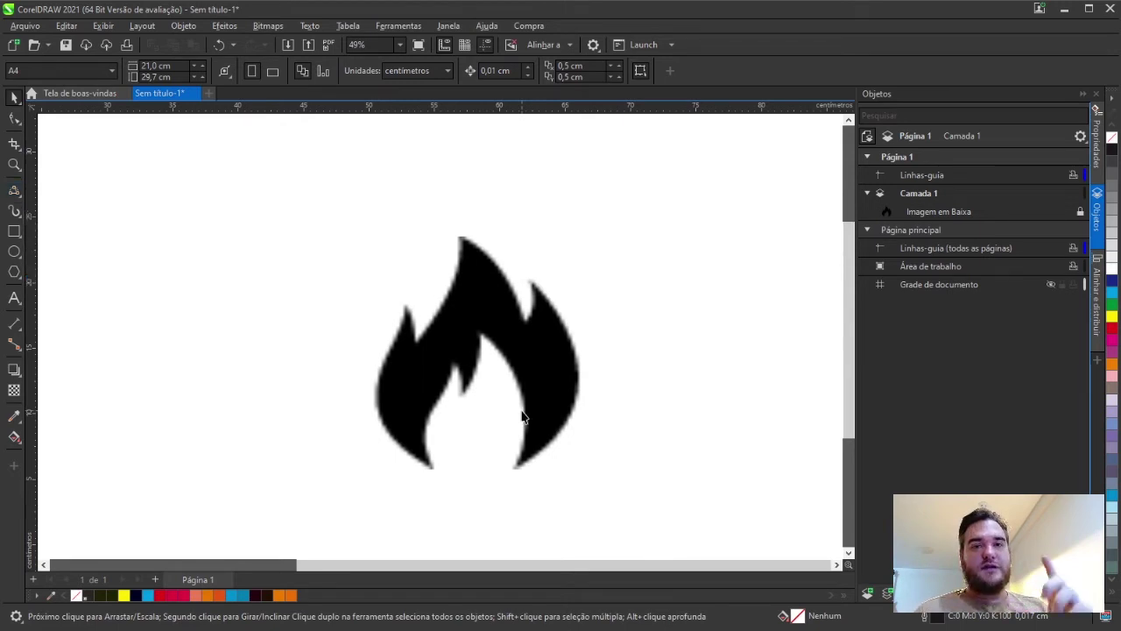
- Draw a rectangle about 13.7 × 6.5 cm left of the flame and try rounding its corners to about 1.8 cm
{"action": "left_click", "coordinate": [14, 232]}
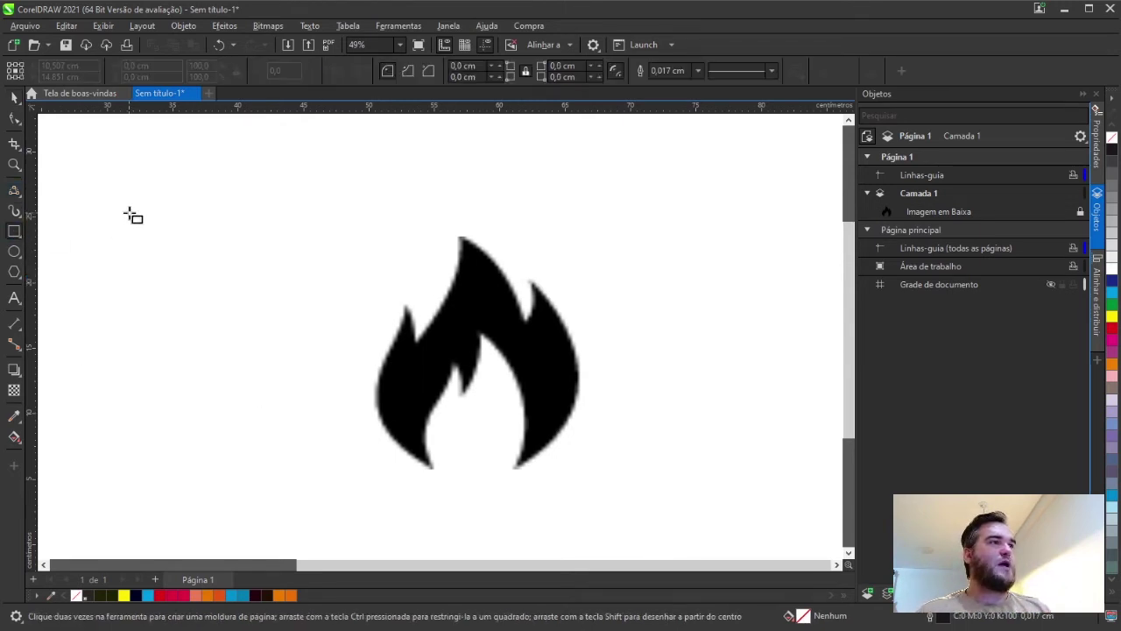
{"action": "left_click_drag", "start_coordinate": [128, 212], "coordinate": [312, 300]}
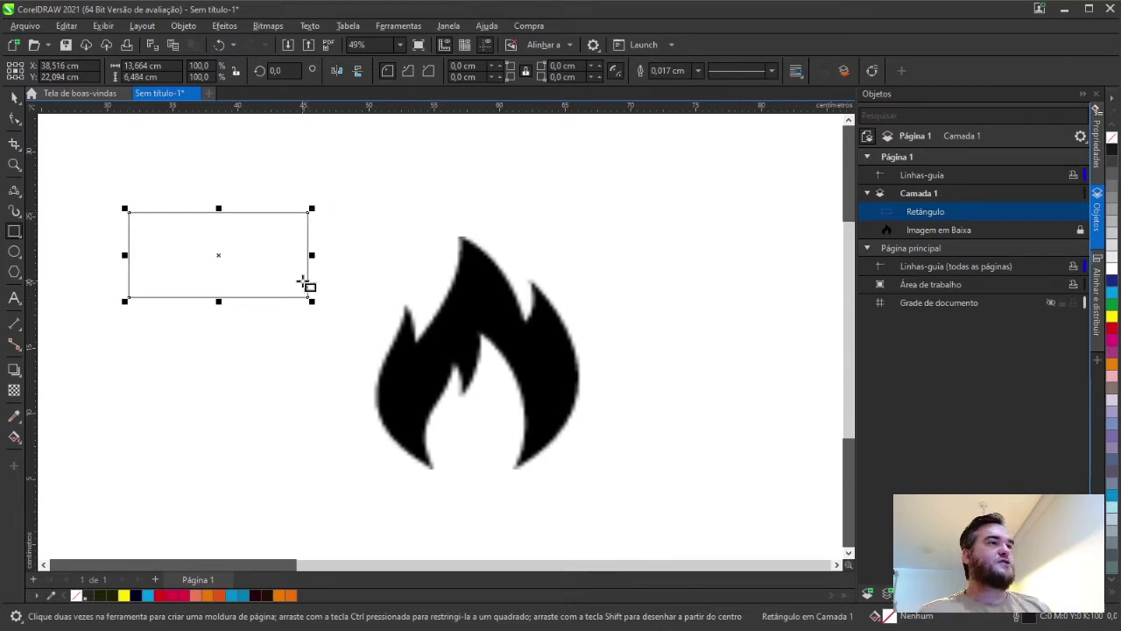
{"action": "left_click", "coordinate": [14, 119]}
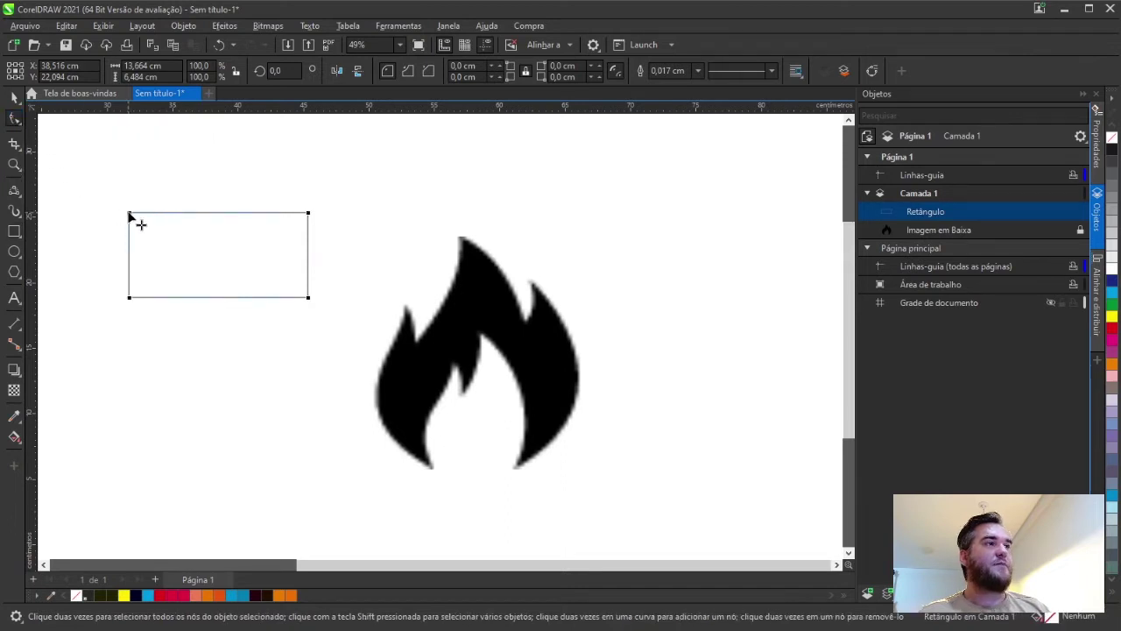
{"action": "left_click", "coordinate": [183, 27]}
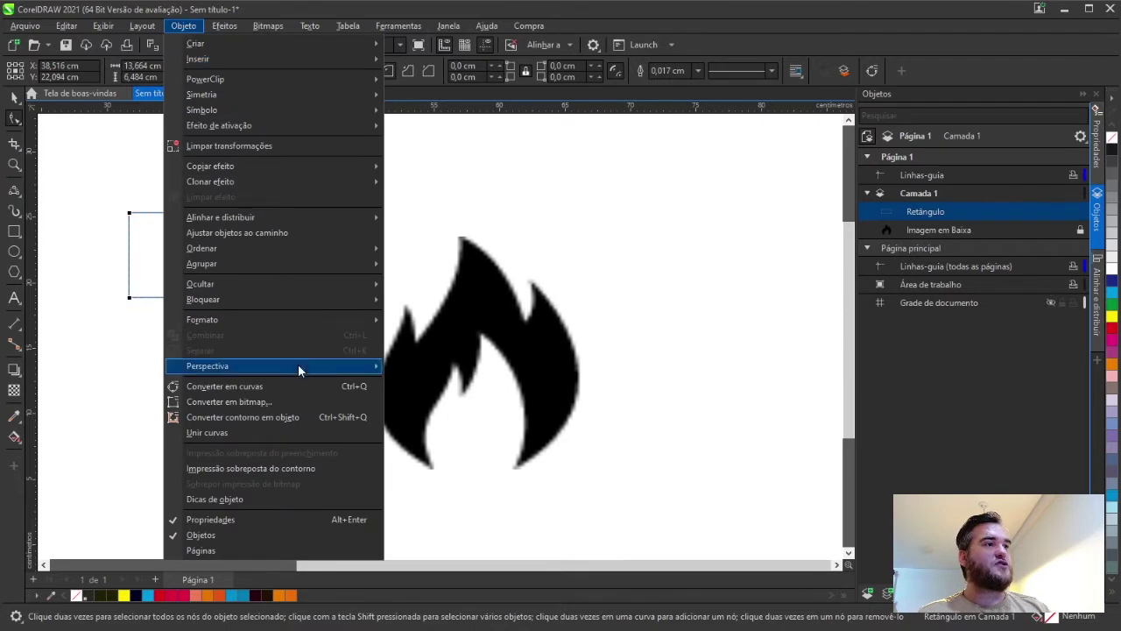
{"action": "key", "text": "Escape"}
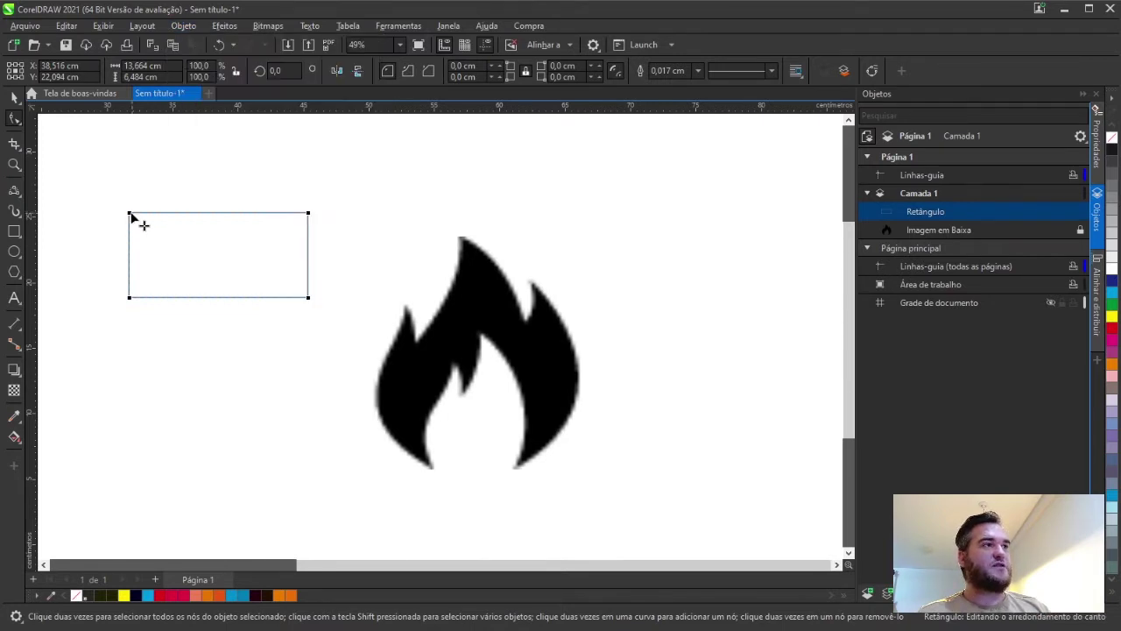
{"action": "left_click_drag", "start_coordinate": [130, 216], "coordinate": [153, 216]}
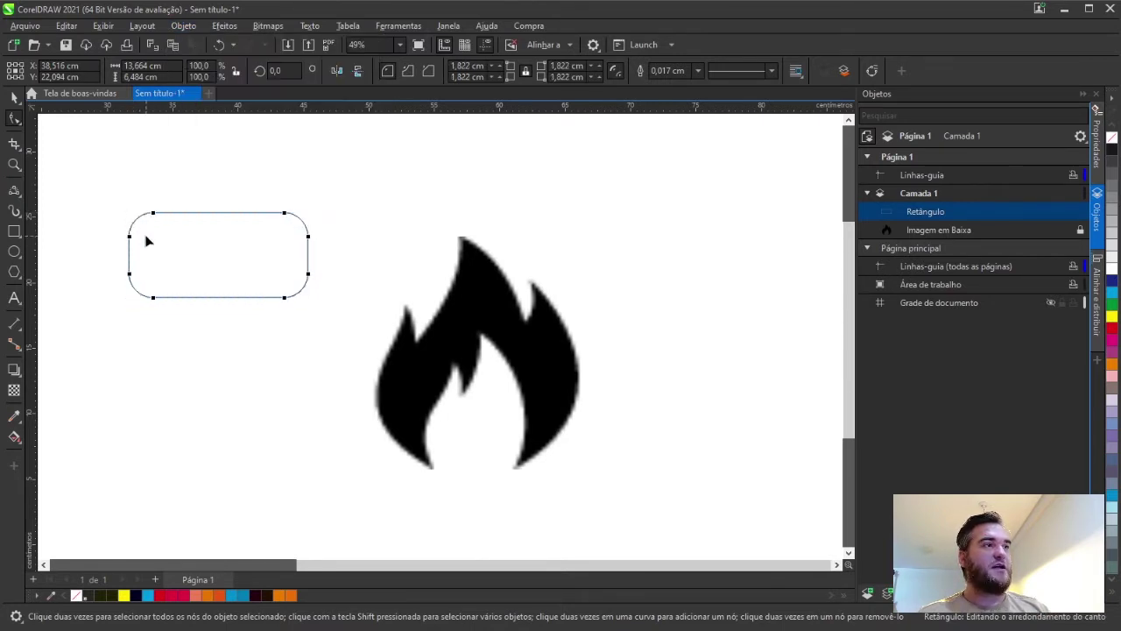
{"action": "key", "text": "ctrl+z"}
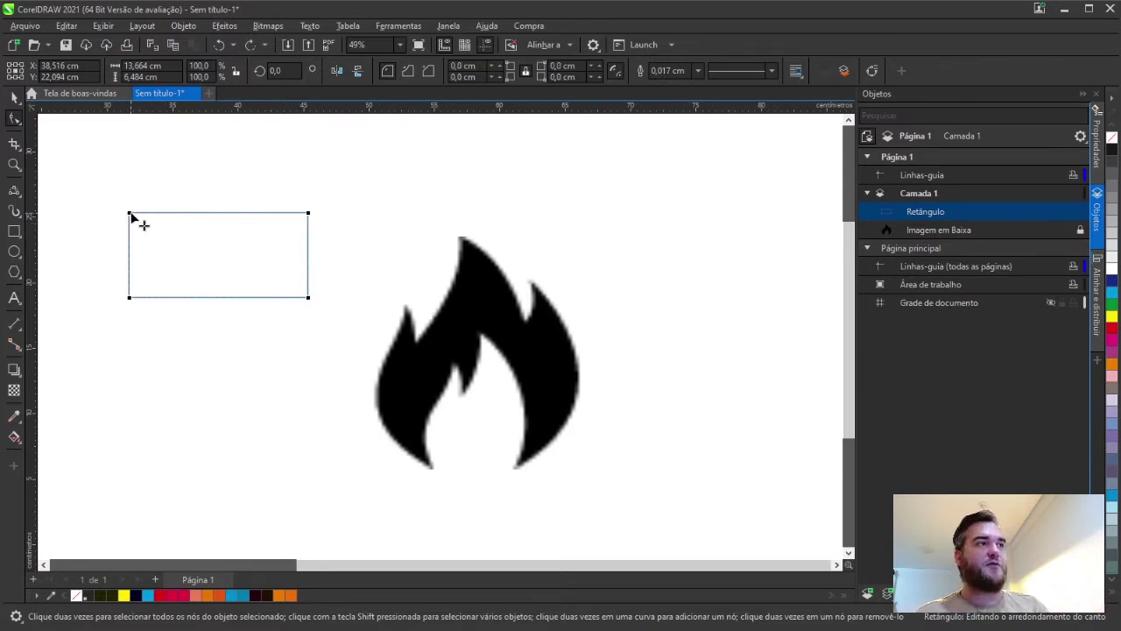
- Convert the rectangle to curves and move its four corner nodes to form an irregular quadrilateral
{"action": "left_click", "coordinate": [186, 26]}
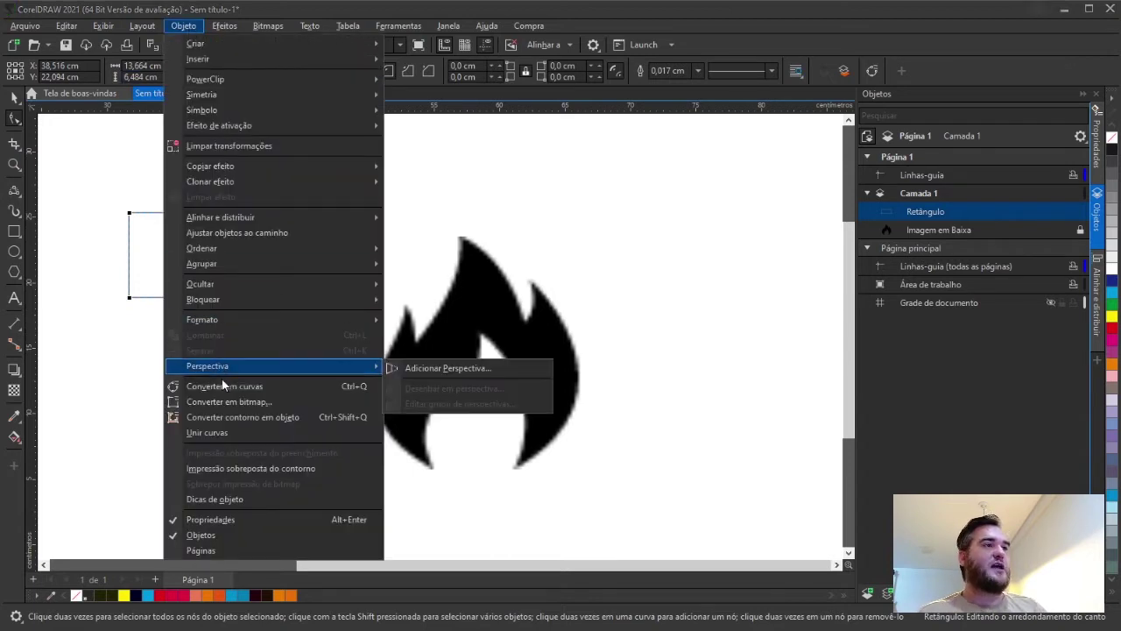
{"action": "left_click", "coordinate": [223, 385]}
{"action": "left_click_drag", "start_coordinate": [130, 213], "coordinate": [161, 225]}
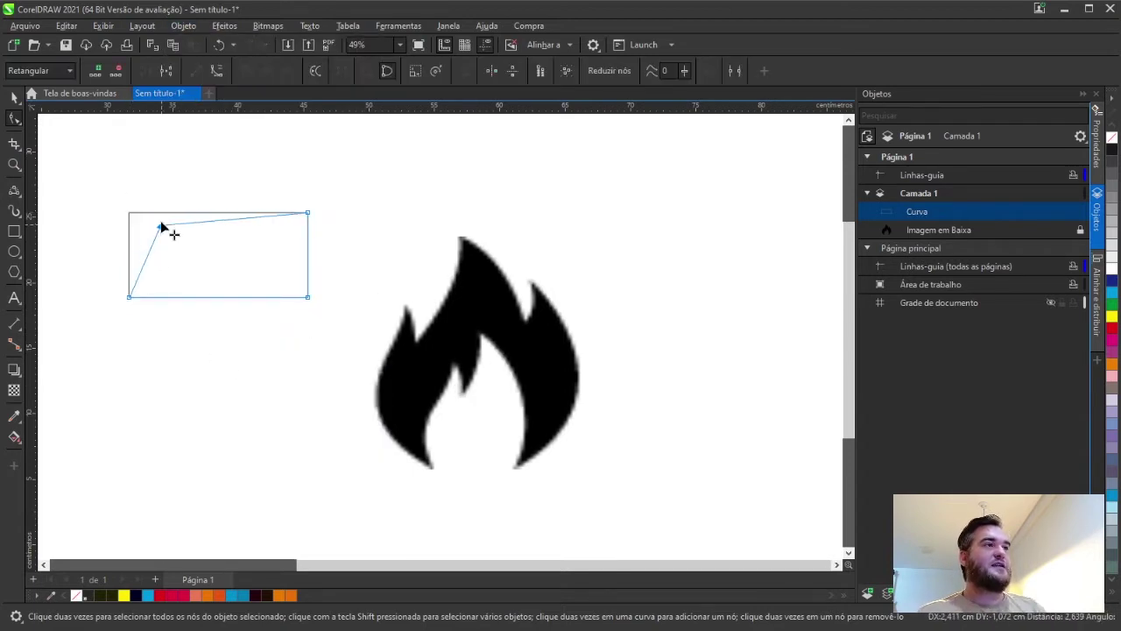
{"action": "left_click_drag", "start_coordinate": [307, 213], "coordinate": [296, 162]}
{"action": "left_click_drag", "start_coordinate": [308, 297], "coordinate": [293, 357]}
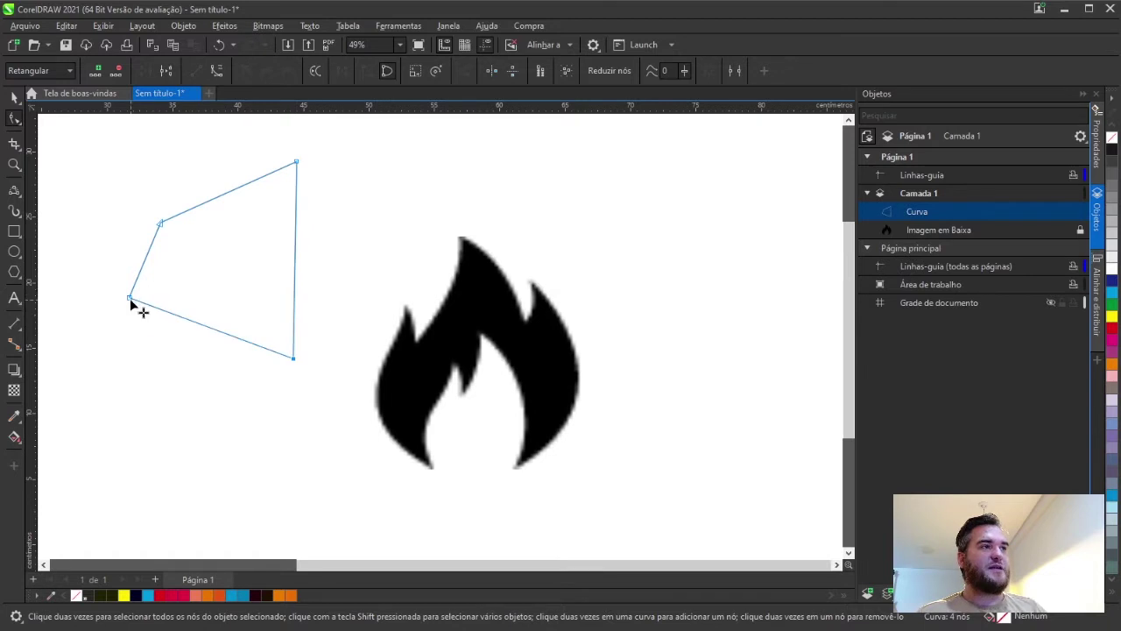
{"action": "left_click_drag", "start_coordinate": [131, 302], "coordinate": [131, 373]}
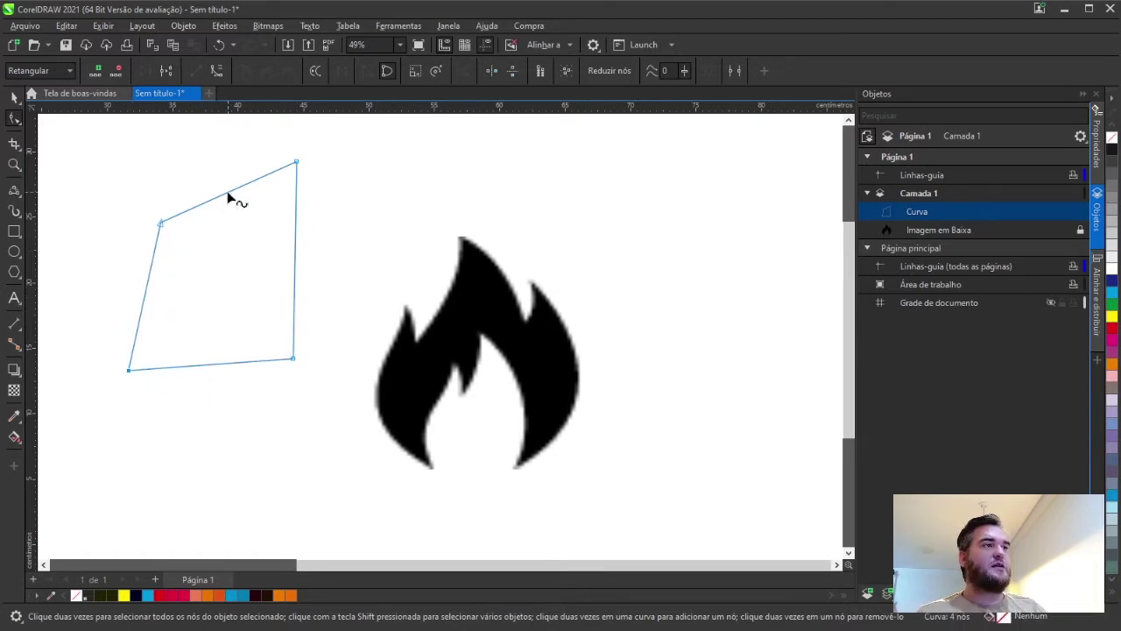
- Try adding nodes on the quadrilateral's lower and upper edges, pulling them inward and removing them again
{"action": "left_click", "coordinate": [210, 364]}
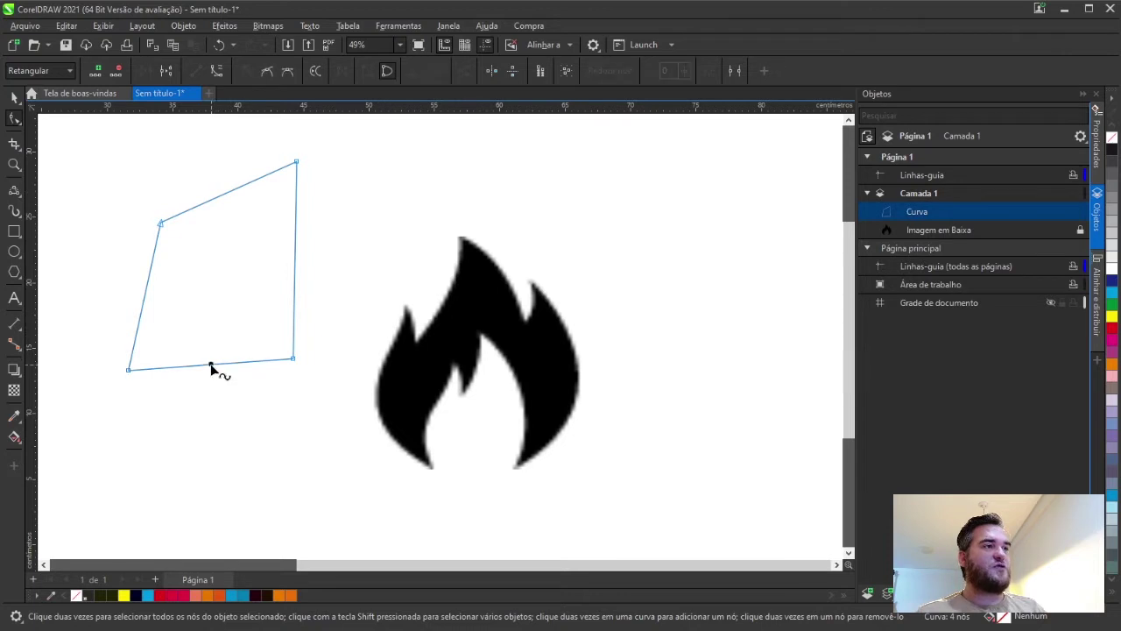
{"action": "double_click", "coordinate": [211, 366]}
{"action": "left_click_drag", "start_coordinate": [210, 366], "coordinate": [210, 299]}
{"action": "left_click_drag", "start_coordinate": [296, 161], "coordinate": [282, 211]}
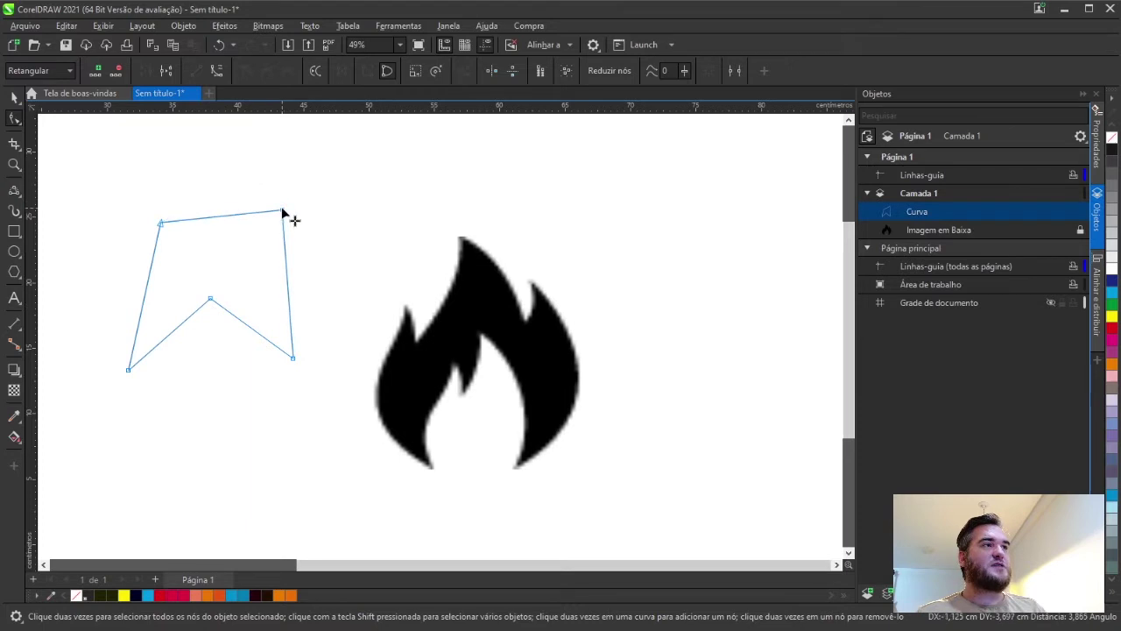
{"action": "double_click", "coordinate": [211, 300]}
{"action": "double_click", "coordinate": [225, 217]}
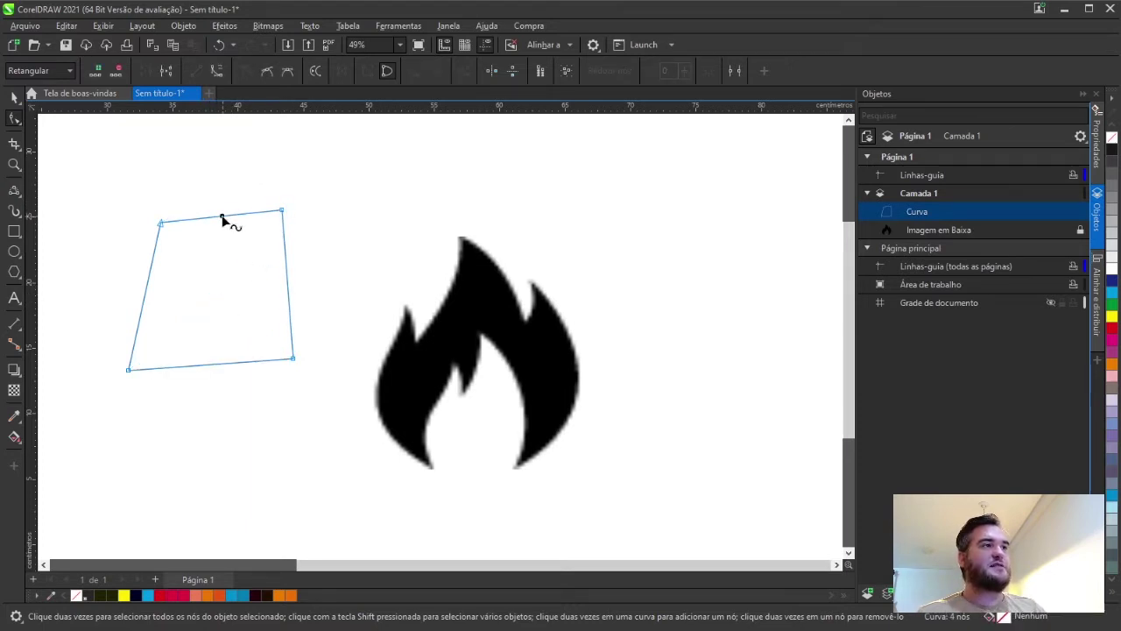
{"action": "left_click_drag", "start_coordinate": [226, 217], "coordinate": [221, 253]}
{"action": "double_click", "coordinate": [222, 253]}
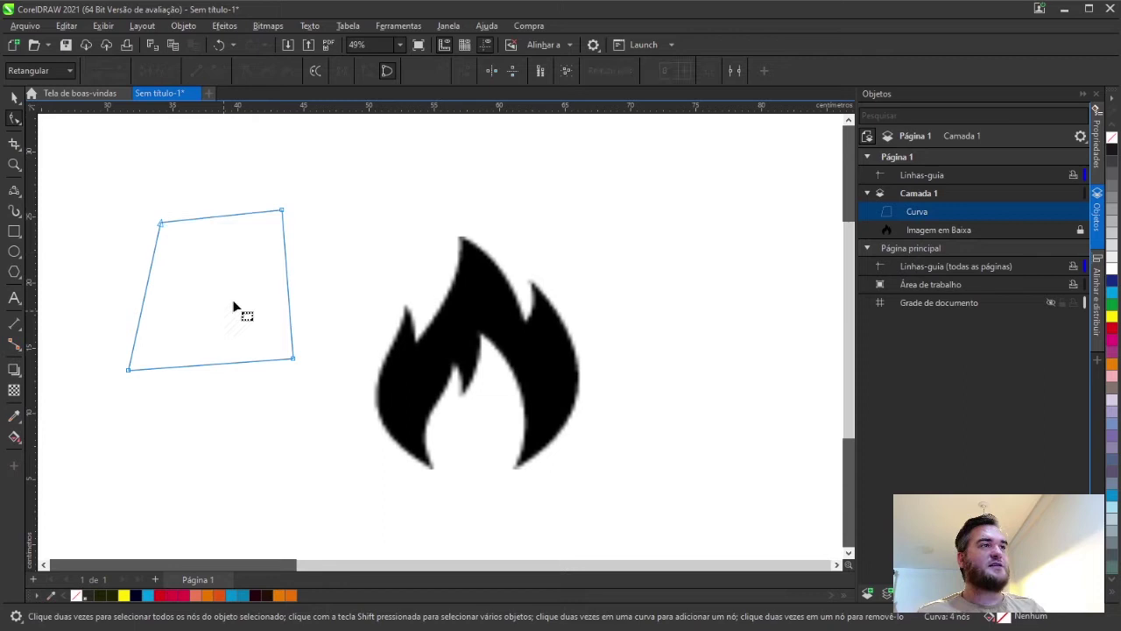
- Convert the quadrilateral's right edge to a curve, bending it into an S shape with its handles, and delete the practice shape
{"action": "left_click", "coordinate": [286, 280]}
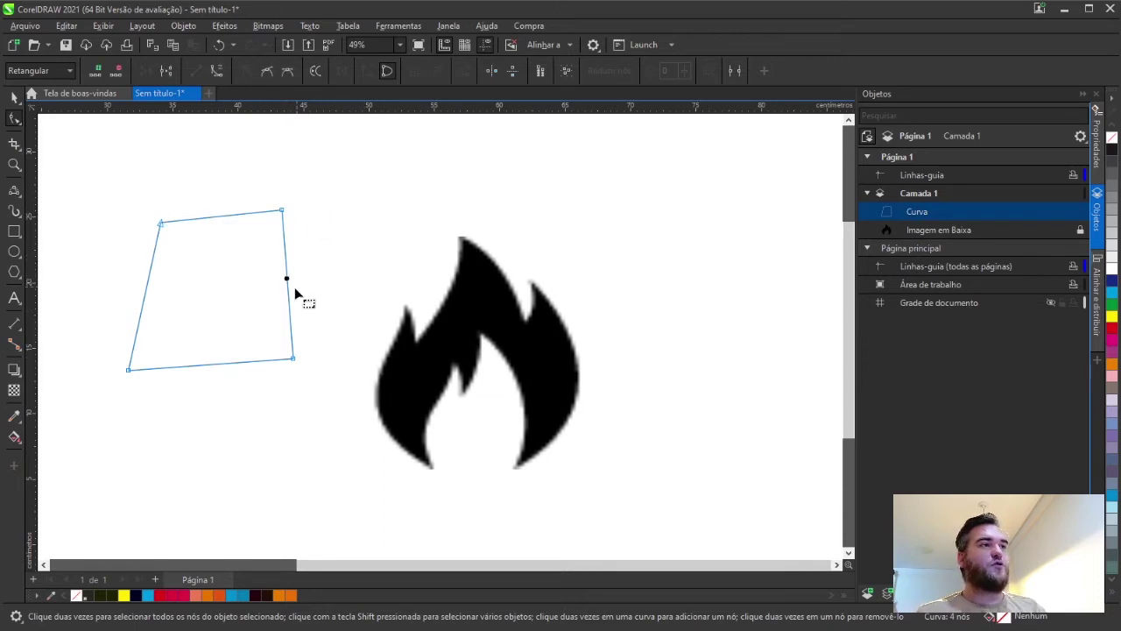
{"action": "left_click", "coordinate": [291, 288]}
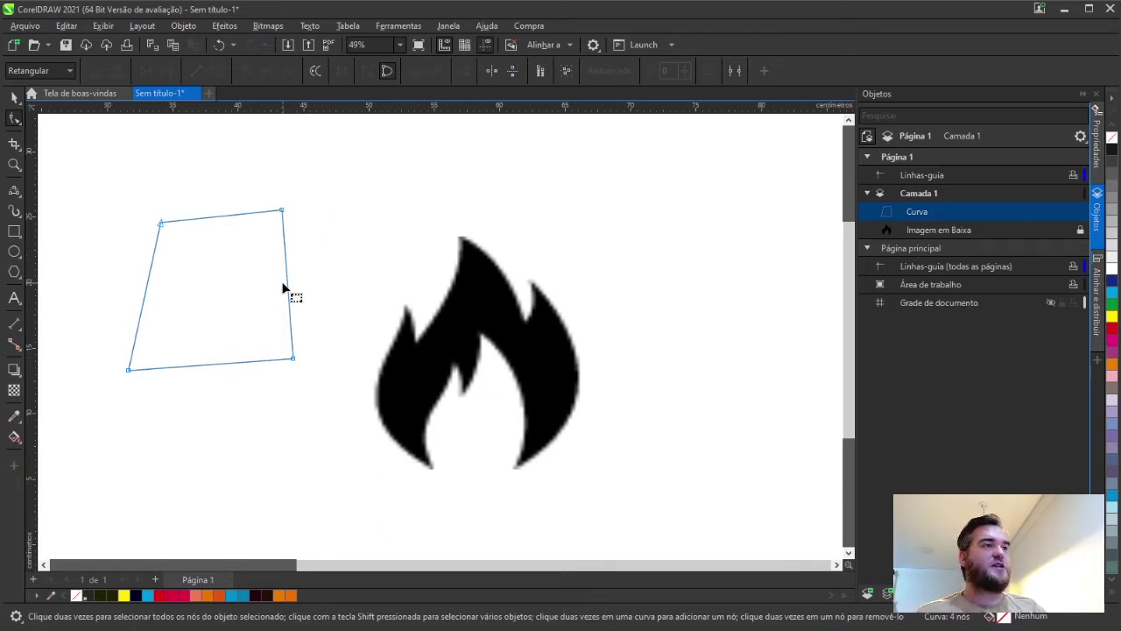
{"action": "left_click", "coordinate": [286, 282]}
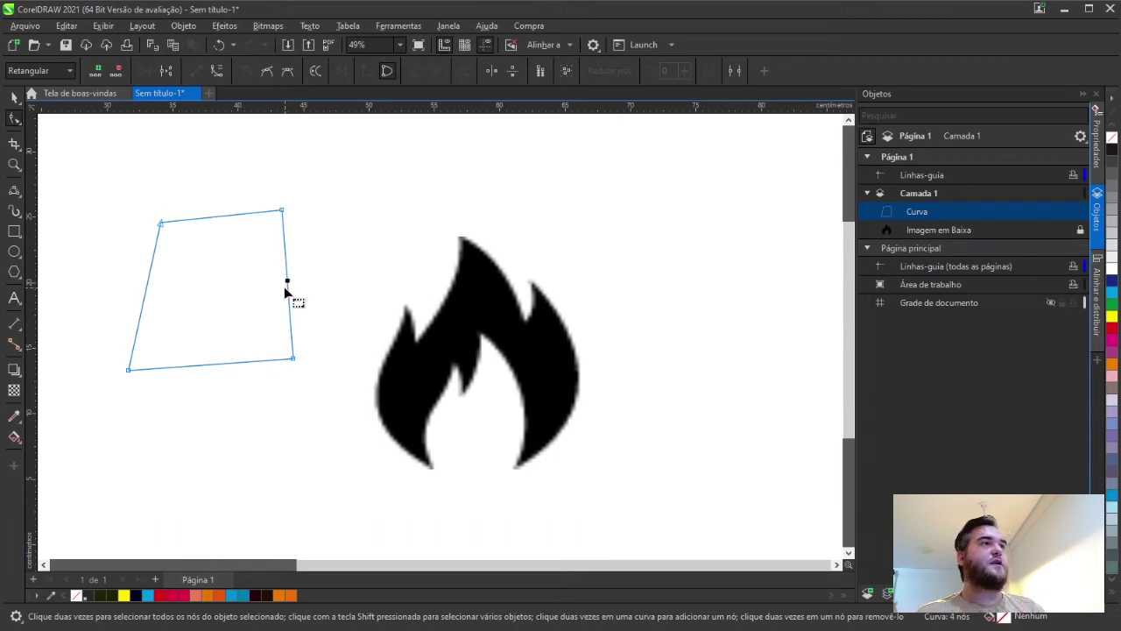
{"action": "left_click", "coordinate": [217, 72]}
{"action": "left_click_drag", "start_coordinate": [288, 289], "coordinate": [369, 182]}
{"action": "left_click", "coordinate": [282, 212]}
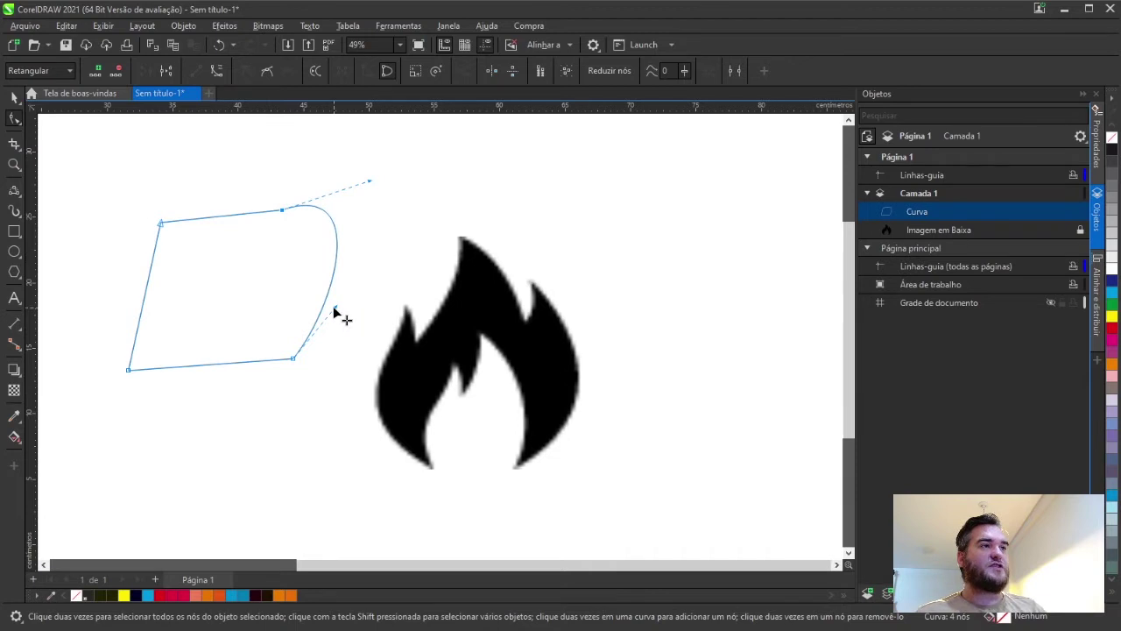
{"action": "left_click_drag", "start_coordinate": [337, 309], "coordinate": [233, 283]}
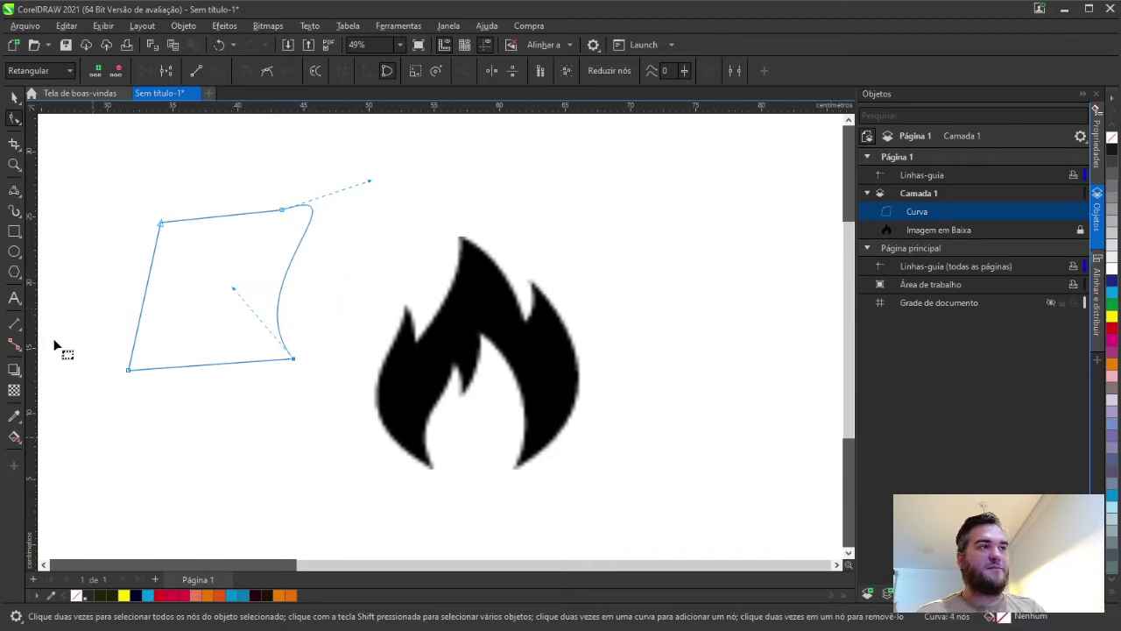
{"action": "key", "text": "Delete"}
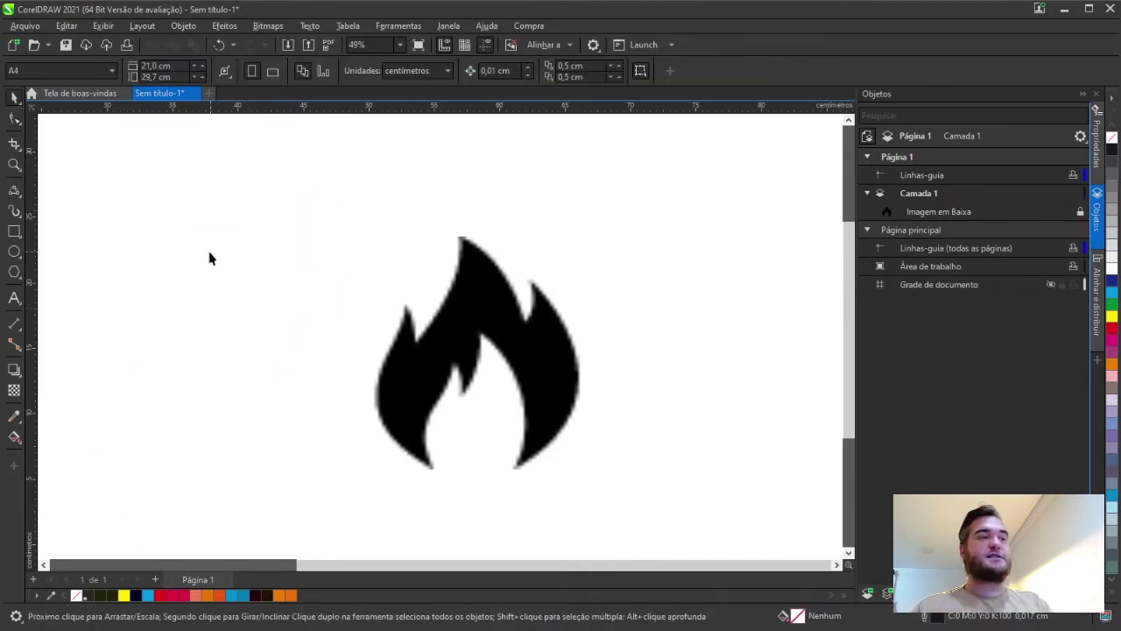
- Trace the flame's left outer edge from bottom tip to left peak with a 3-point curve about 4.2 × 12.5 cm
{"action": "left_click", "coordinate": [14, 211]}
{"action": "left_click", "coordinate": [96, 283]}
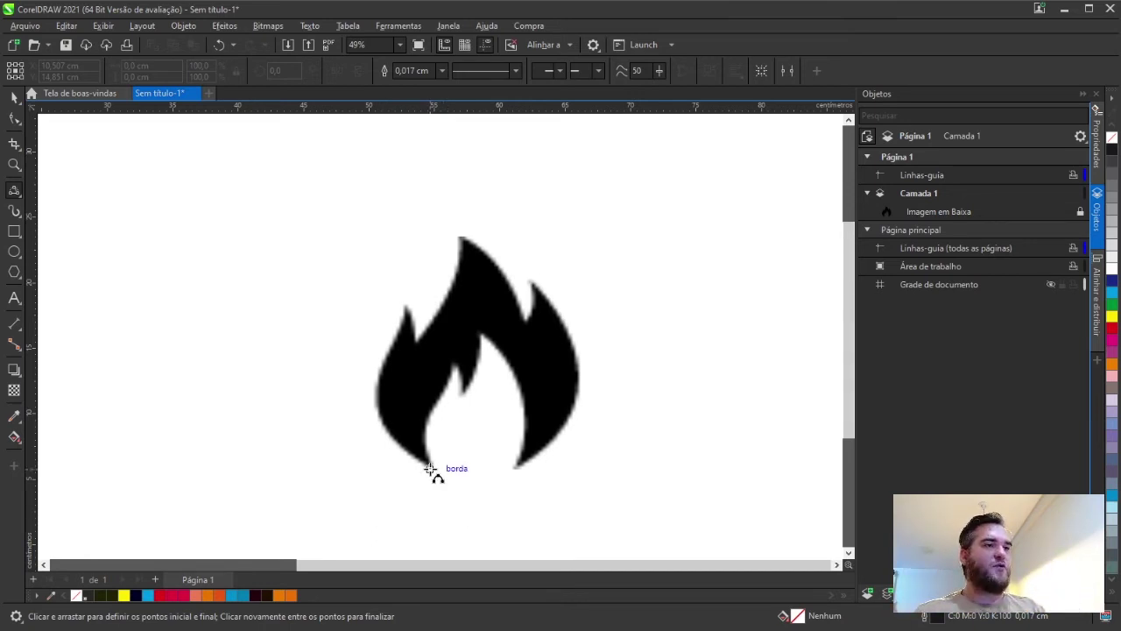
{"action": "mouse_move", "coordinate": [430, 468]}
{"action": "left_mouse_down"}
{"action": "mouse_move", "coordinate": [420, 393]}
{"action": "mouse_move", "coordinate": [359, 321]}
{"action": "mouse_move", "coordinate": [365, 288]}
{"action": "mouse_move", "coordinate": [408, 301]}
{"action": "mouse_move", "coordinate": [403, 308]}
{"action": "left_mouse_up"}
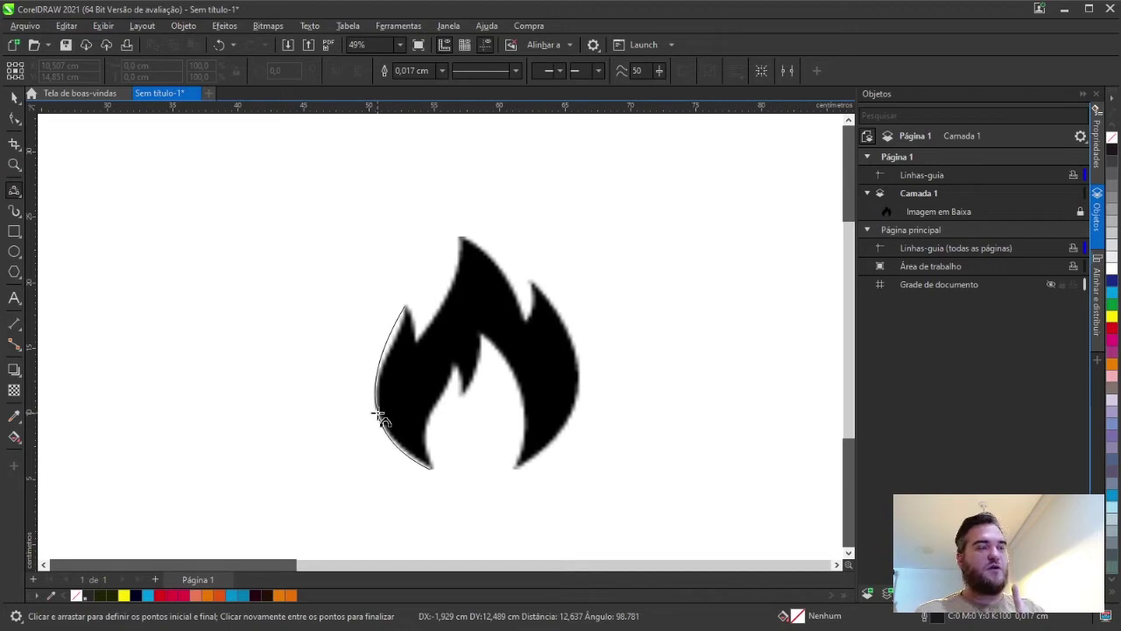
{"action": "left_click", "coordinate": [378, 416]}
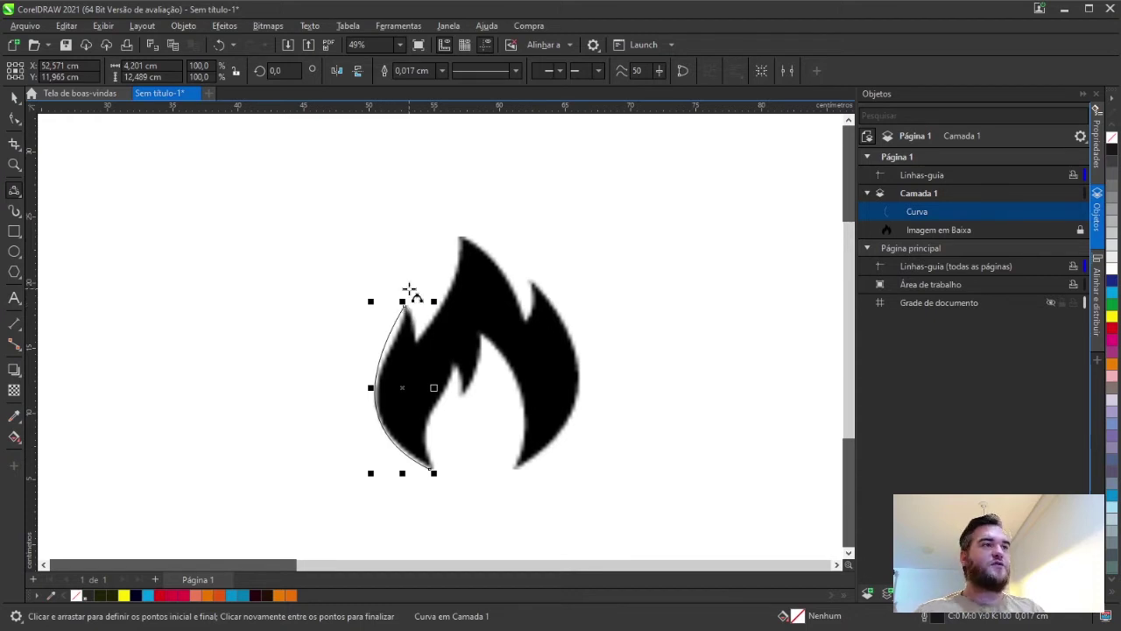
- Trace the left peak's inner edge down to the notch with a 3-point curve about 0.9 × 2.8 cm
{"action": "left_click_drag", "start_coordinate": [403, 304], "coordinate": [458, 271]}
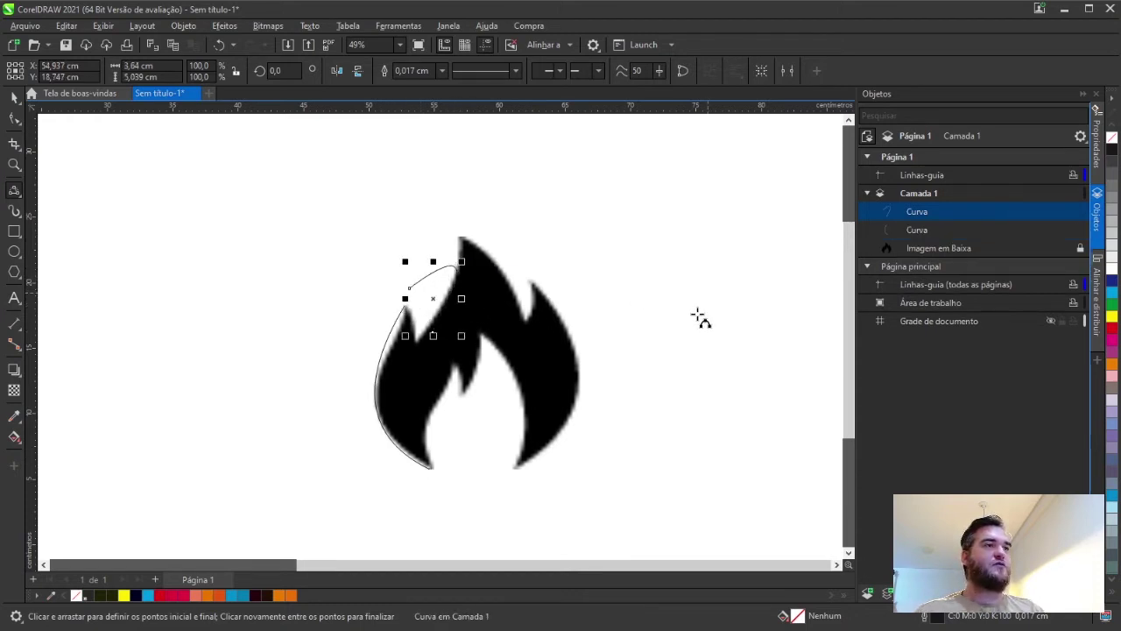
{"action": "key", "text": "ctrl+z"}
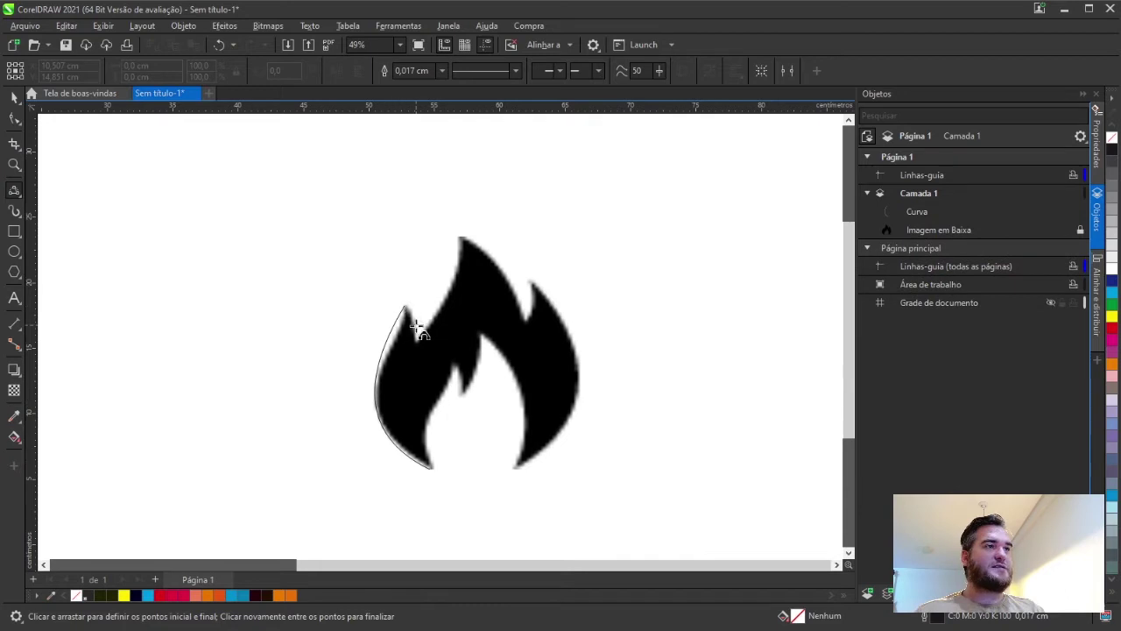
{"action": "mouse_move", "coordinate": [405, 305]}
{"action": "left_mouse_down"}
{"action": "mouse_move", "coordinate": [418, 345]}
{"action": "mouse_move", "coordinate": [410, 315]}
{"action": "left_mouse_up"}
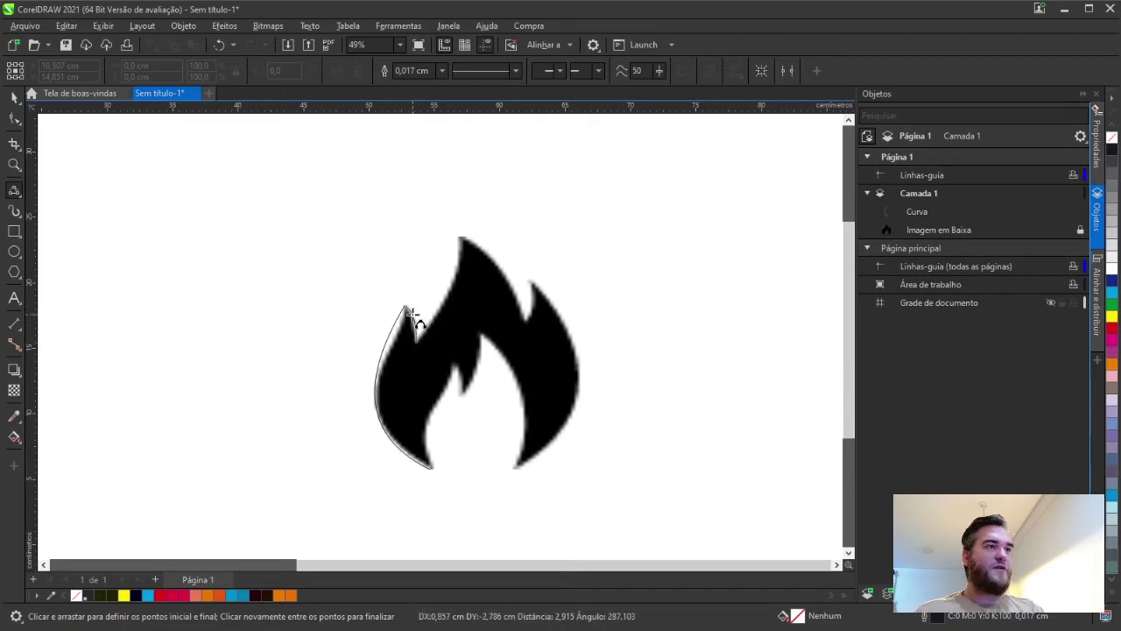
{"action": "left_click", "coordinate": [416, 344]}
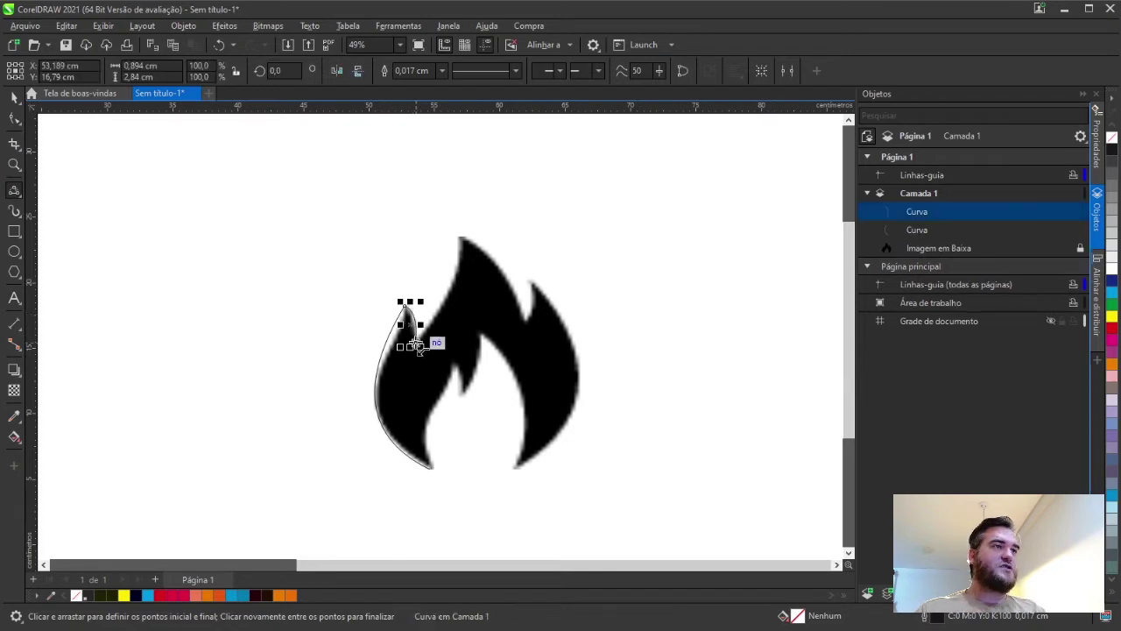
- Continue the 3-point curve from the left notch over the central peak, down to the right notch and up to the right peak
{"action": "left_click_drag", "start_coordinate": [416, 344], "coordinate": [531, 282]}
{"action": "left_click", "coordinate": [453, 286]}
{"action": "left_click", "coordinate": [508, 317]}
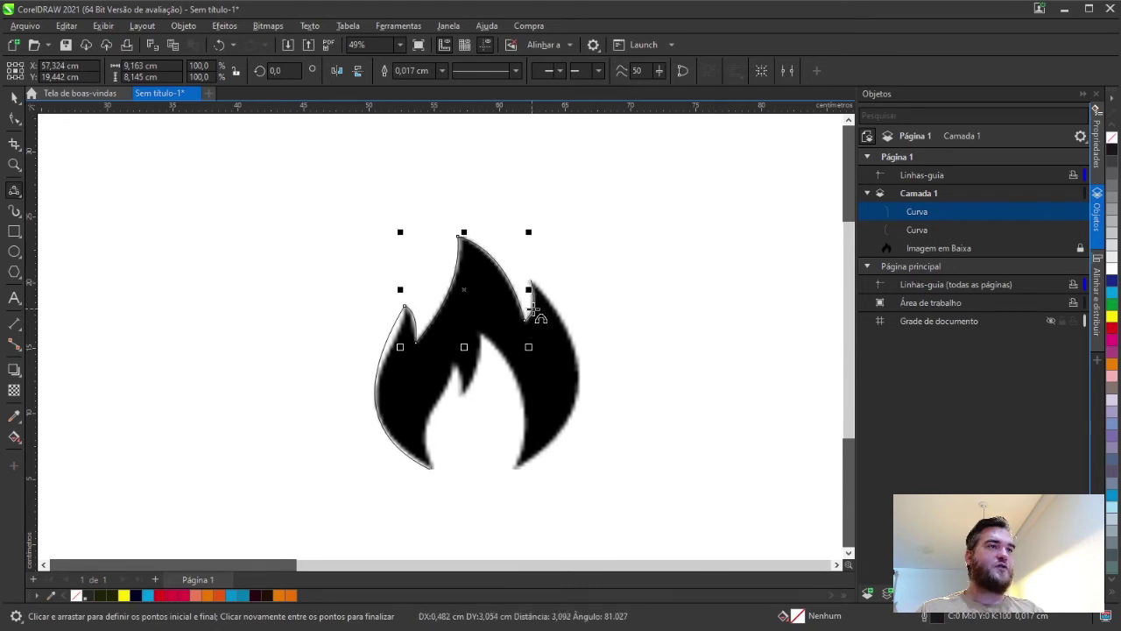
{"action": "left_click", "coordinate": [536, 294]}
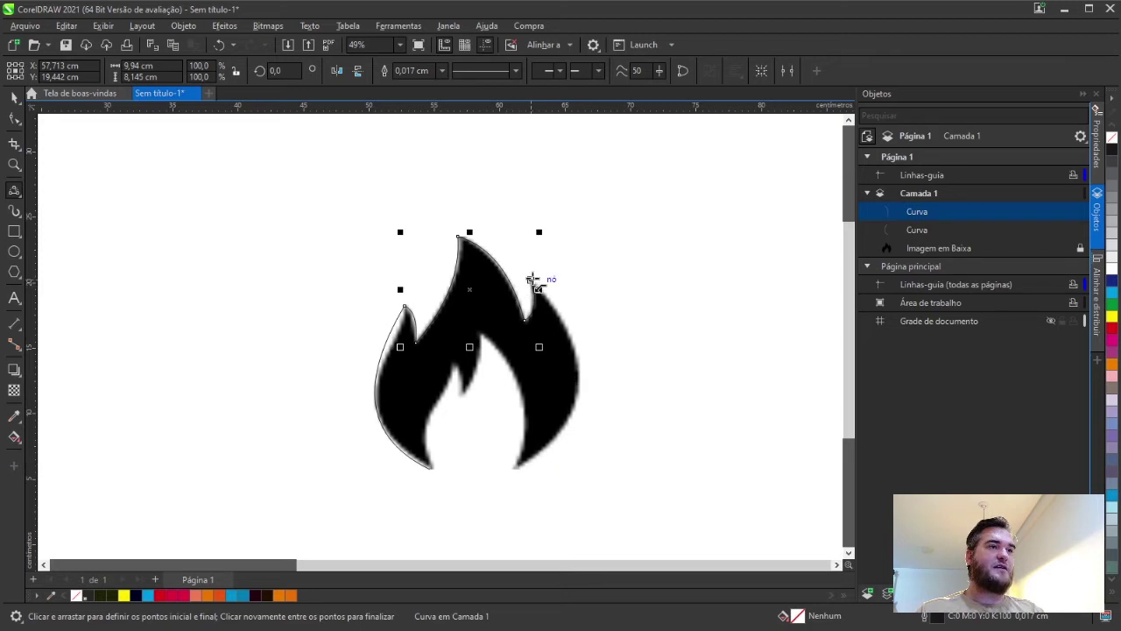
- Trace the flame's right outer edge and inner contour back to the lower left tip, making the curve about 13.3 × 17.8 cm
{"action": "left_click_drag", "start_coordinate": [531, 282], "coordinate": [519, 471]}
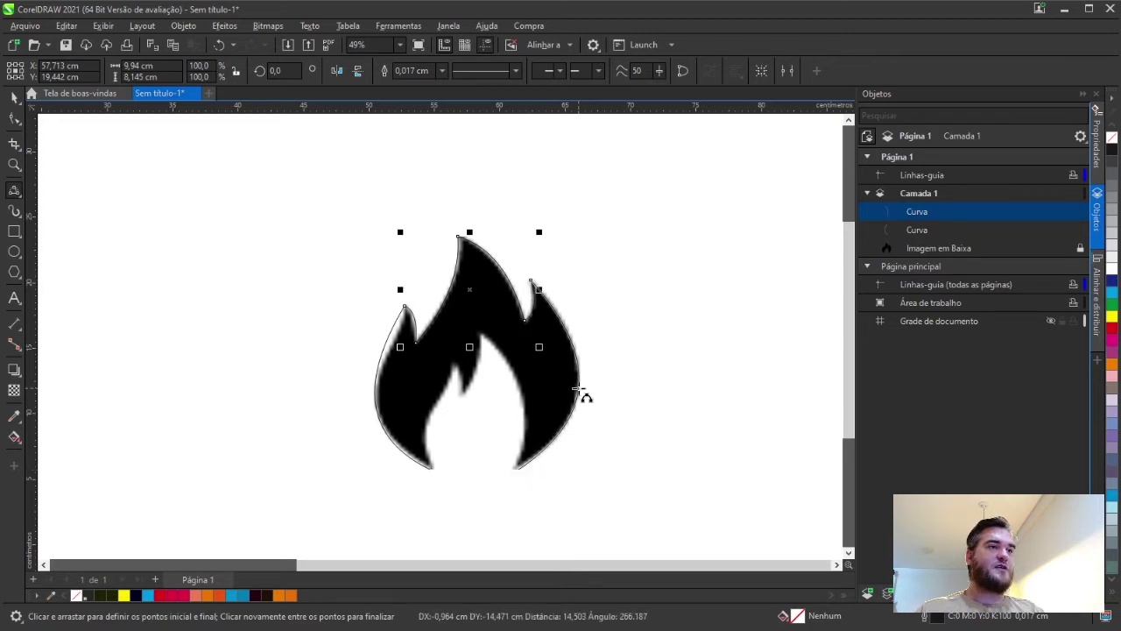
{"action": "left_click_drag", "start_coordinate": [518, 467], "coordinate": [430, 470]}
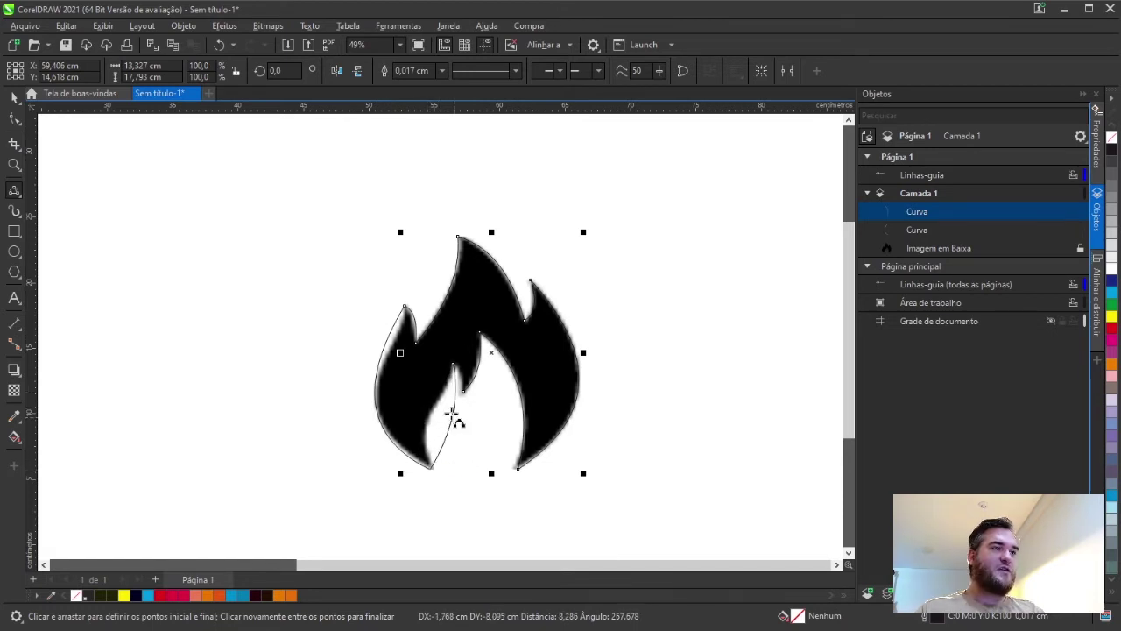
{"action": "left_click", "coordinate": [424, 416]}
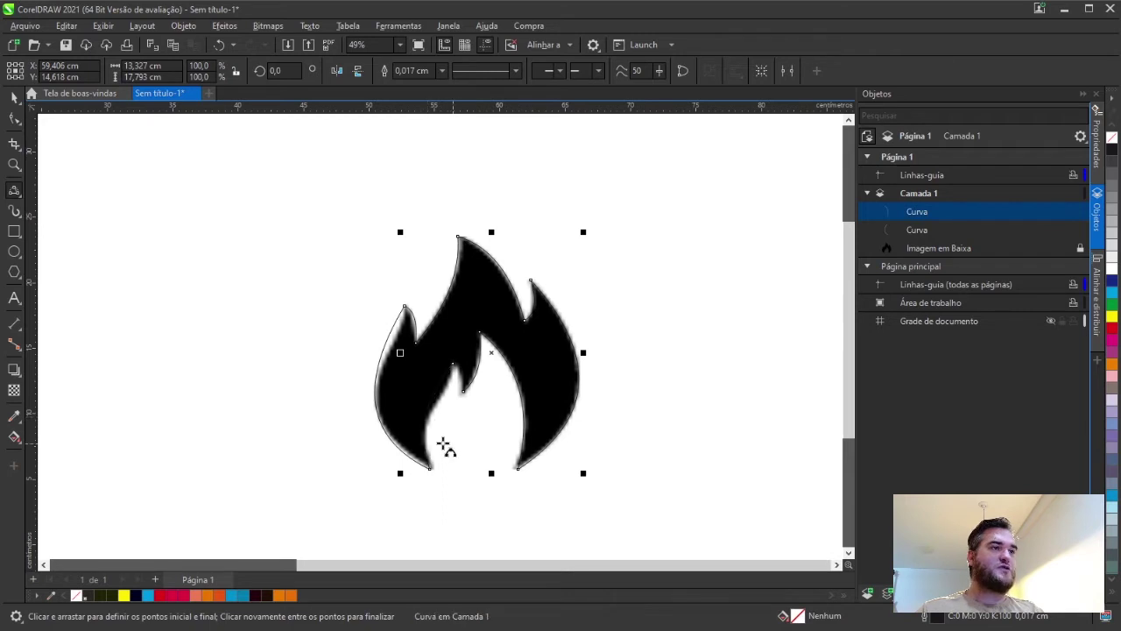
- Delete the separate curve on the flame's left outer edge and select the remaining outline curve
{"action": "key", "text": "space"}
{"action": "key", "text": "ctrl+z"}
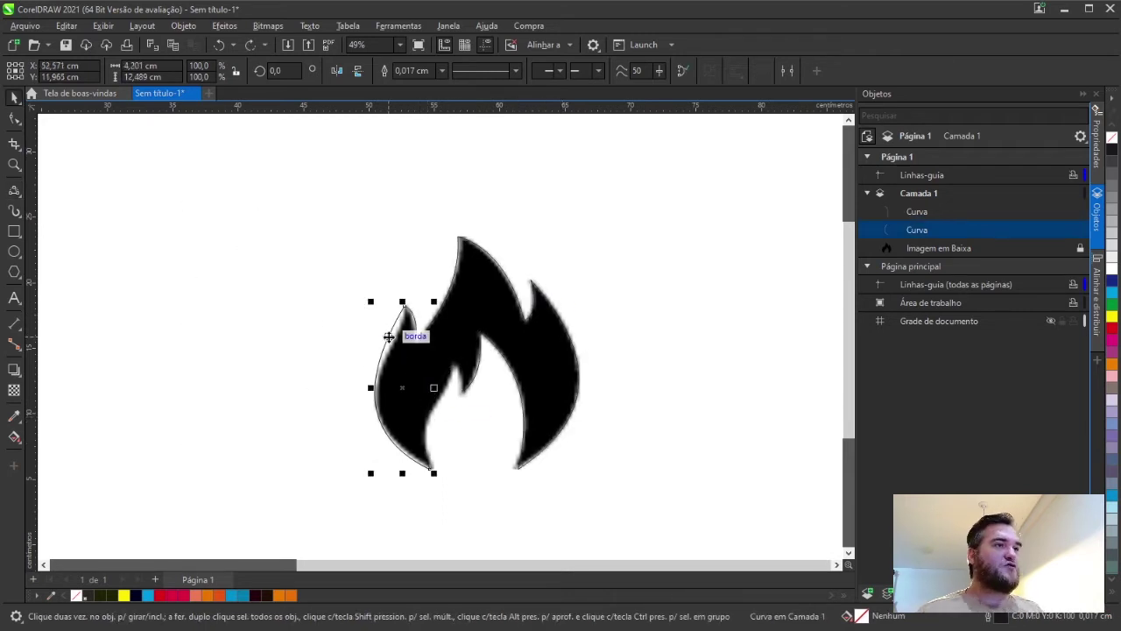
{"action": "key", "text": "Delete"}
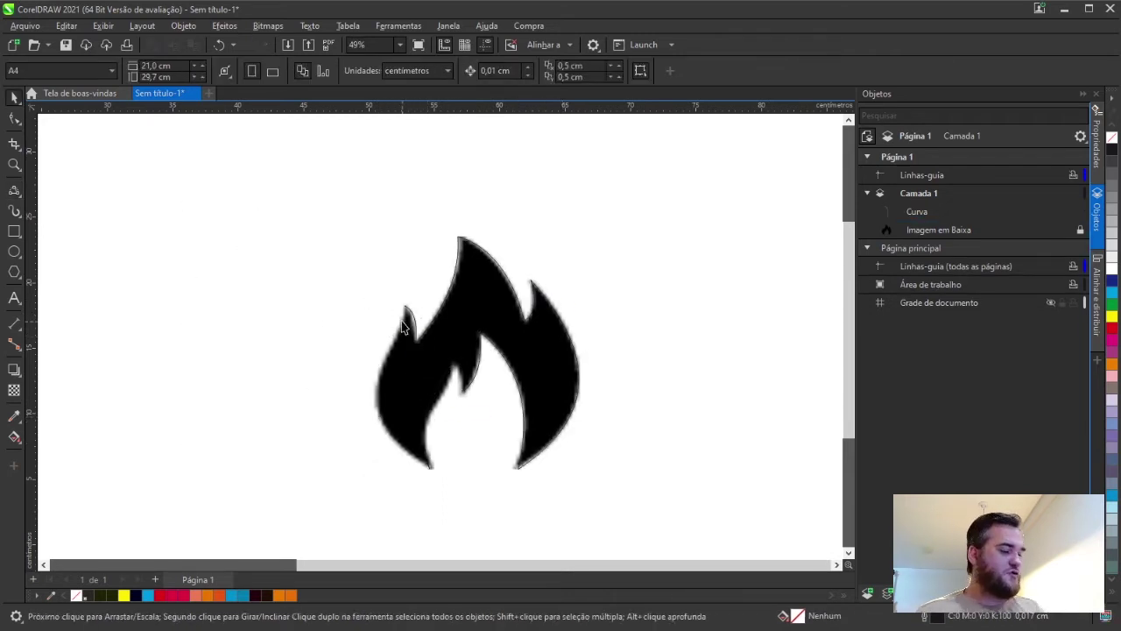
{"action": "key", "text": "ctrl+z"}
{"action": "left_click", "coordinate": [443, 332]}
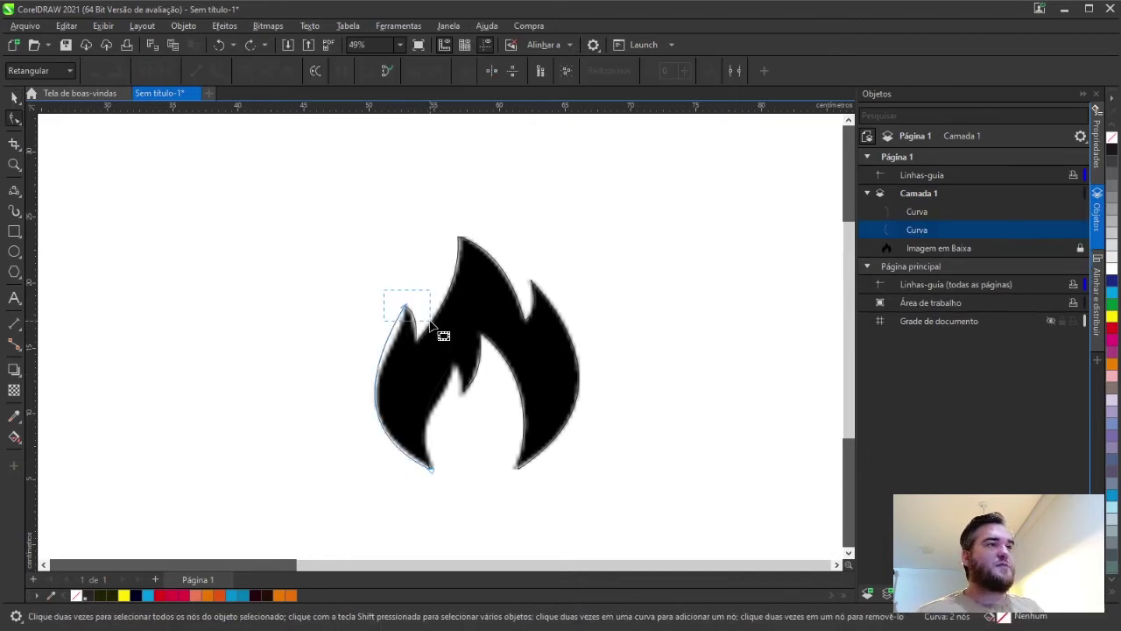
{"action": "left_click", "coordinate": [383, 359]}
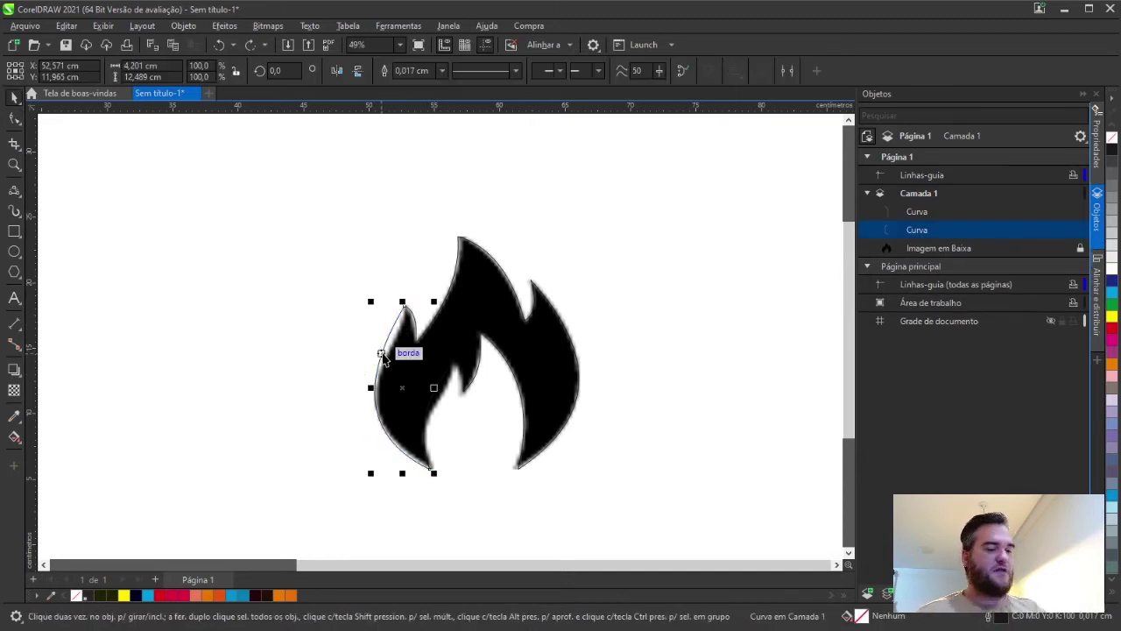
{"action": "key", "text": "Delete"}
{"action": "left_click", "coordinate": [416, 338]}
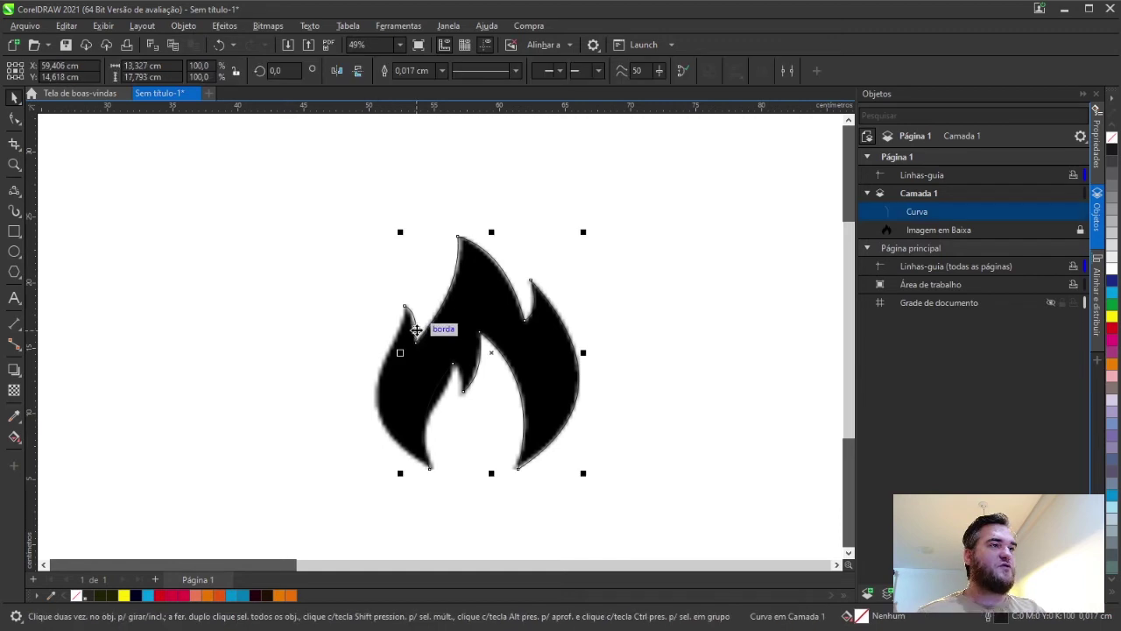
- Close the selected outline with a 3-point curve along the left outer edge, from left peak to lower left tip, about 15.6 × 17.8 cm overall
{"action": "left_click", "coordinate": [14, 191]}
{"action": "left_click_drag", "start_coordinate": [408, 322], "coordinate": [432, 471]}
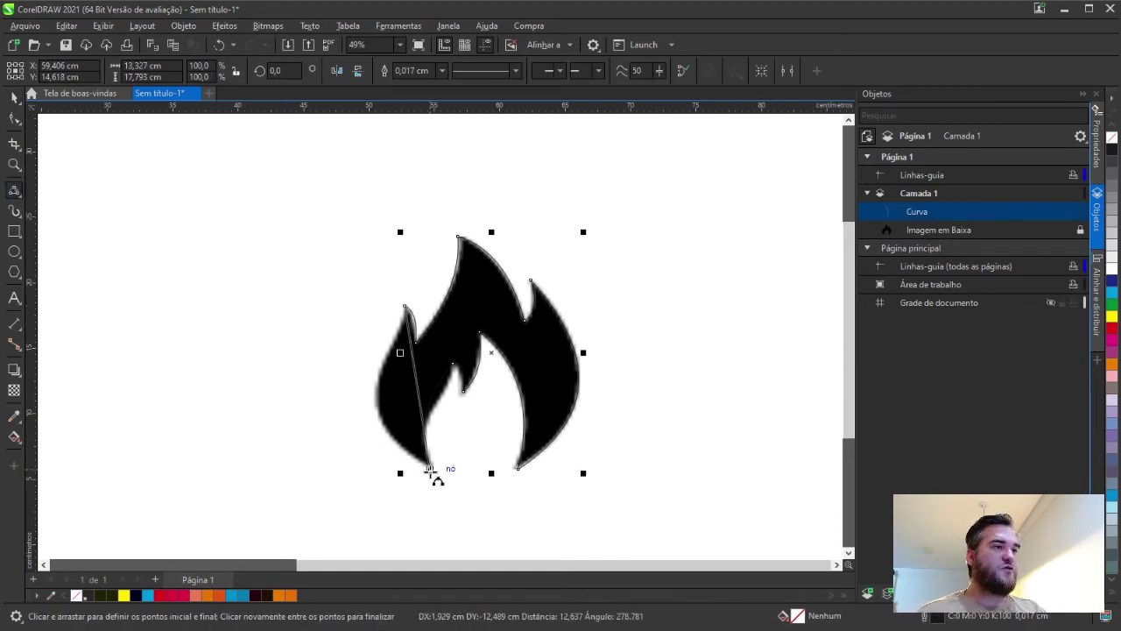
{"action": "left_click", "coordinate": [432, 471]}
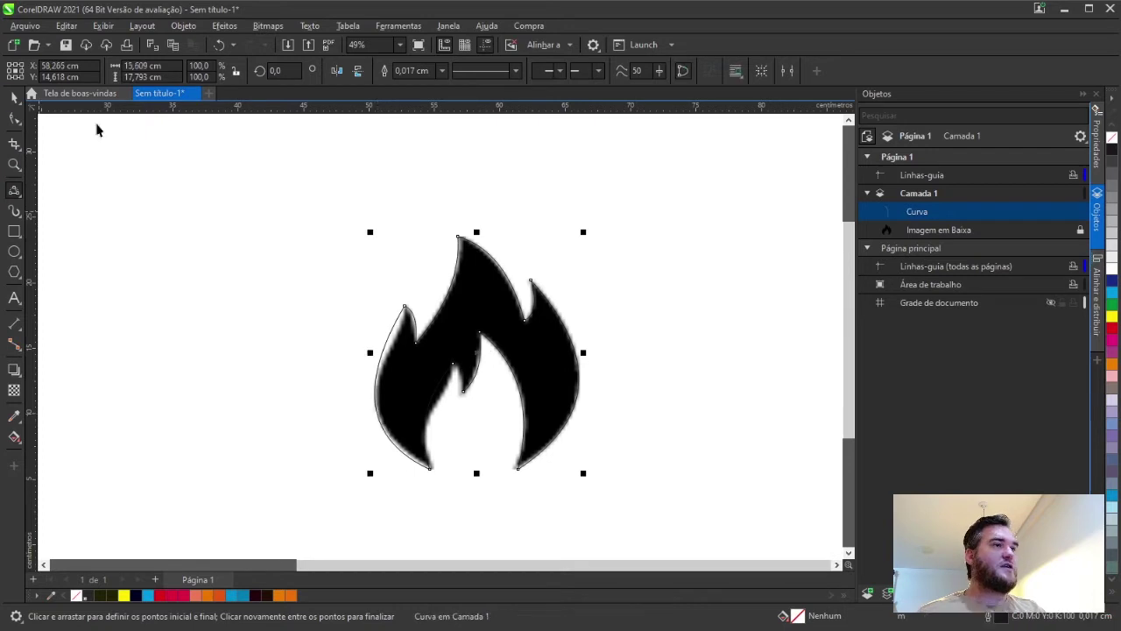
- Try the closed flame outline with a yellow fill beside the reference image, and undo the fill and the move
{"action": "key", "text": "space"}
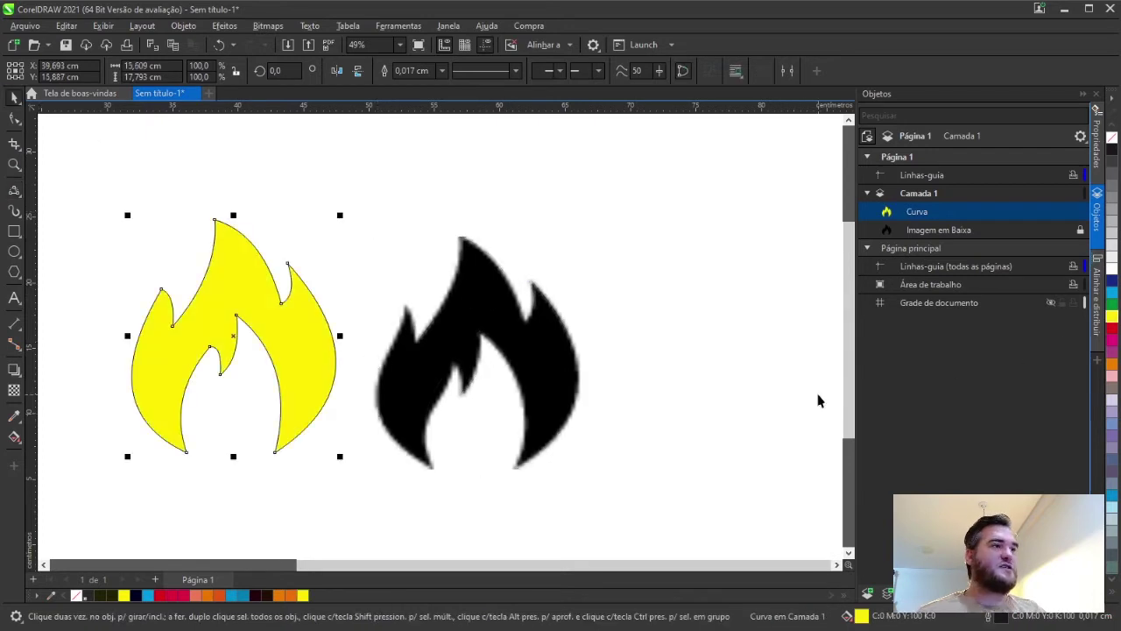
{"action": "key", "text": "ctrl+z"}
{"action": "key", "text": "ctrl+z"}
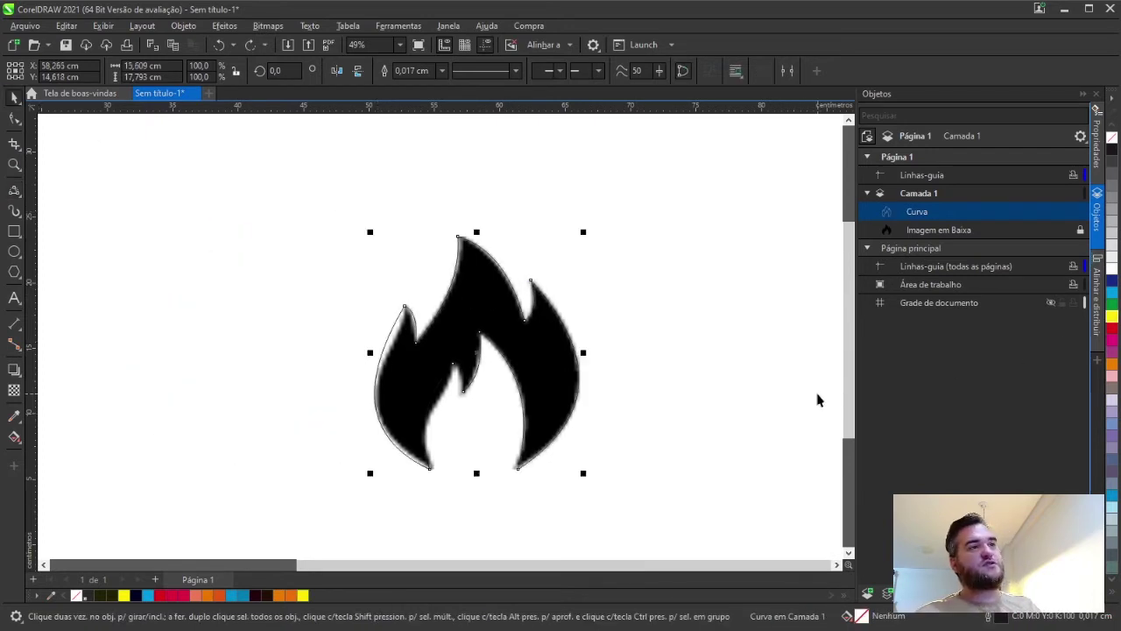
- Adjust both curve handles of the outline's left outer edge to bring it closer to the reference flame
{"action": "scroll", "coordinate": [456, 370], "scroll_direction": "up", "scroll_amount": 3}
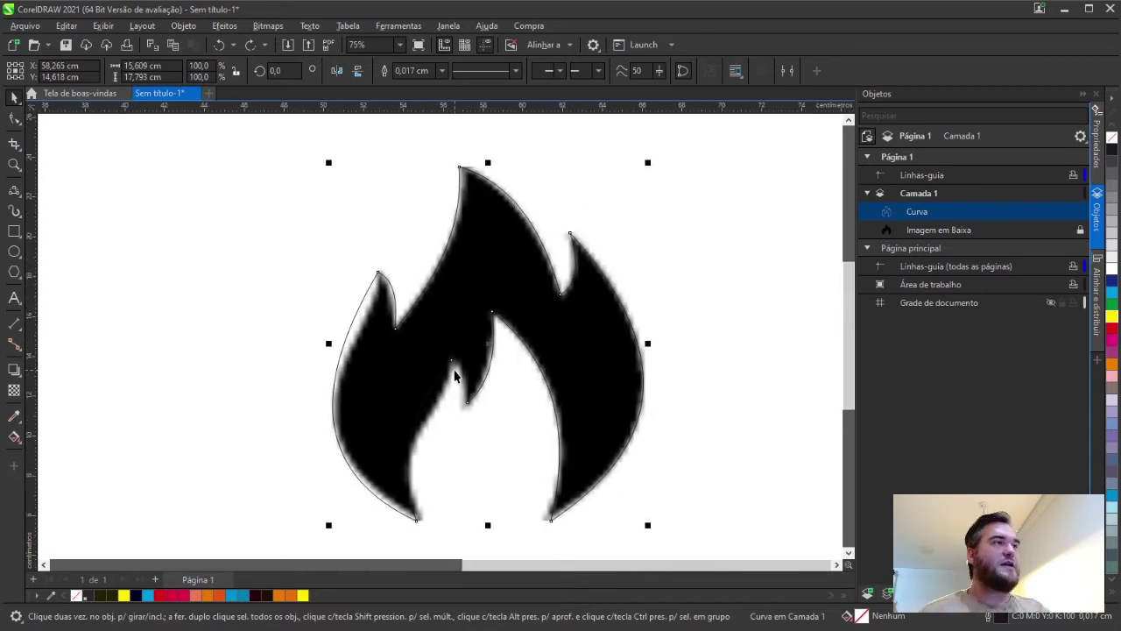
{"action": "left_click", "coordinate": [15, 118]}
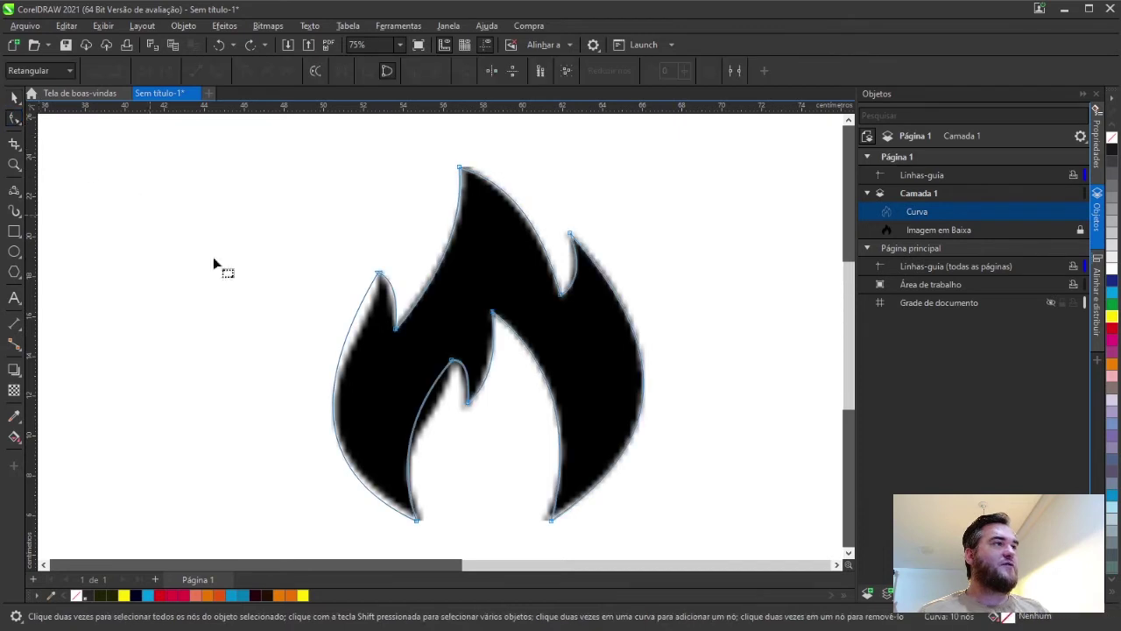
{"action": "left_click", "coordinate": [418, 517]}
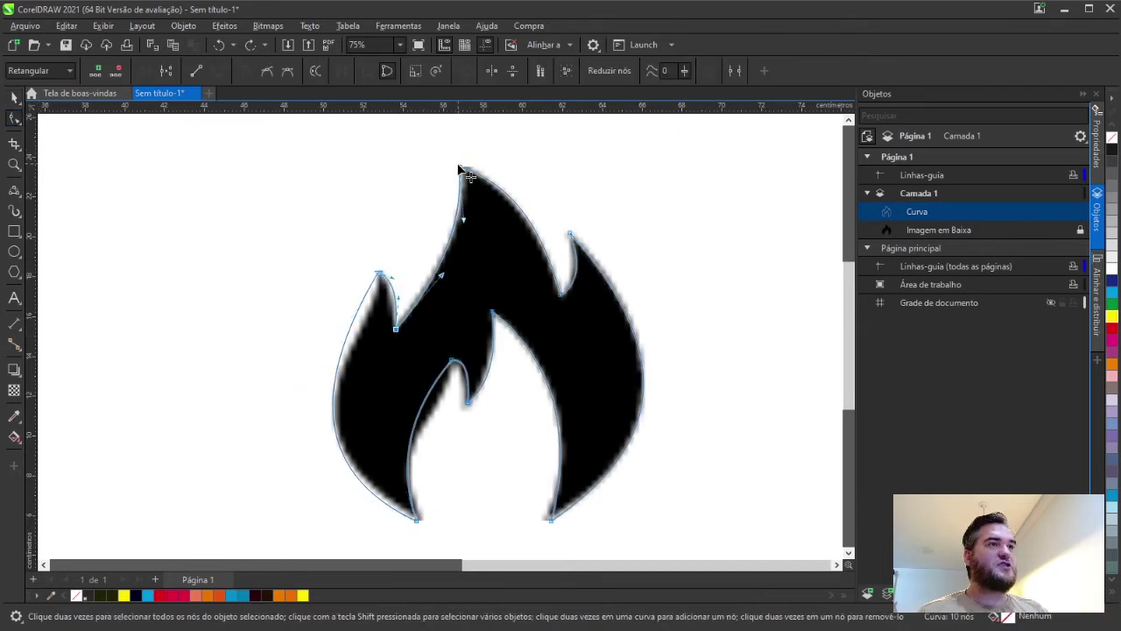
{"action": "left_click", "coordinate": [381, 276]}
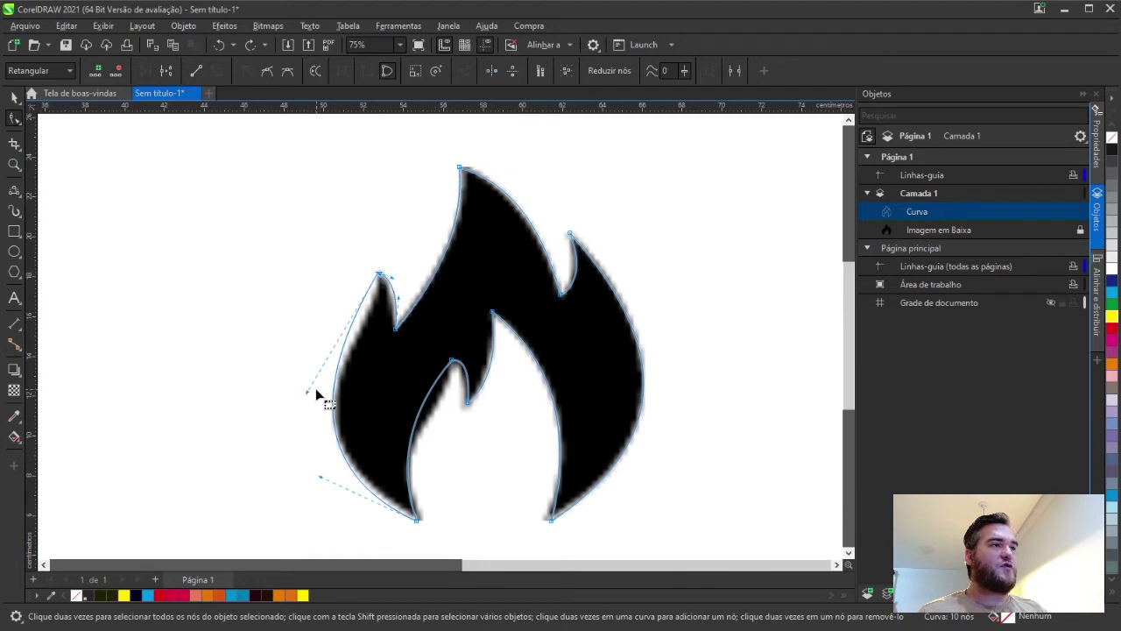
{"action": "left_click_drag", "start_coordinate": [306, 395], "coordinate": [349, 345]}
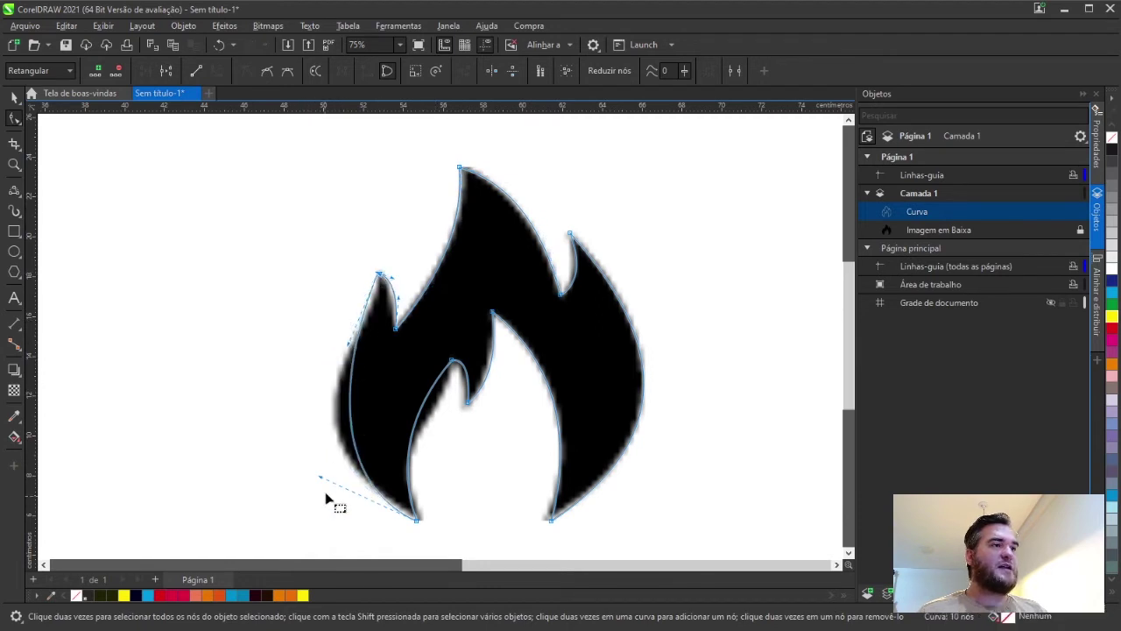
{"action": "left_click_drag", "start_coordinate": [320, 482], "coordinate": [291, 458]}
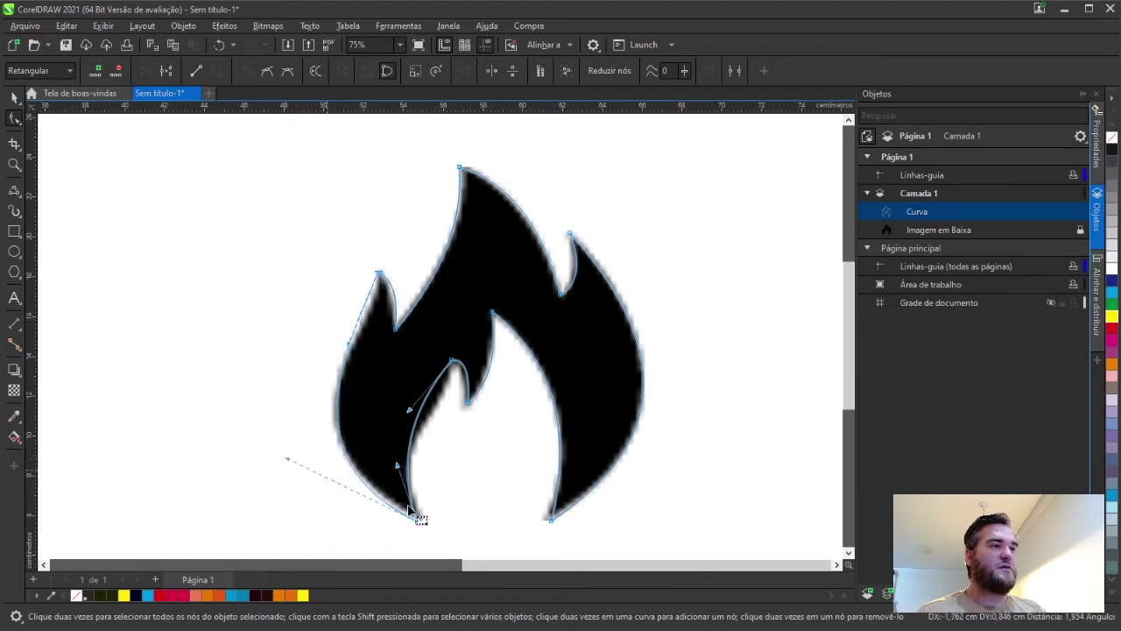
- Reposition the lower left tip node and refine the left outer edge's handles to match the reference flame
{"action": "left_click_drag", "start_coordinate": [418, 519], "coordinate": [417, 520]}
{"action": "left_click_drag", "start_coordinate": [296, 465], "coordinate": [277, 455]}
{"action": "left_click_drag", "start_coordinate": [355, 344], "coordinate": [376, 318]}
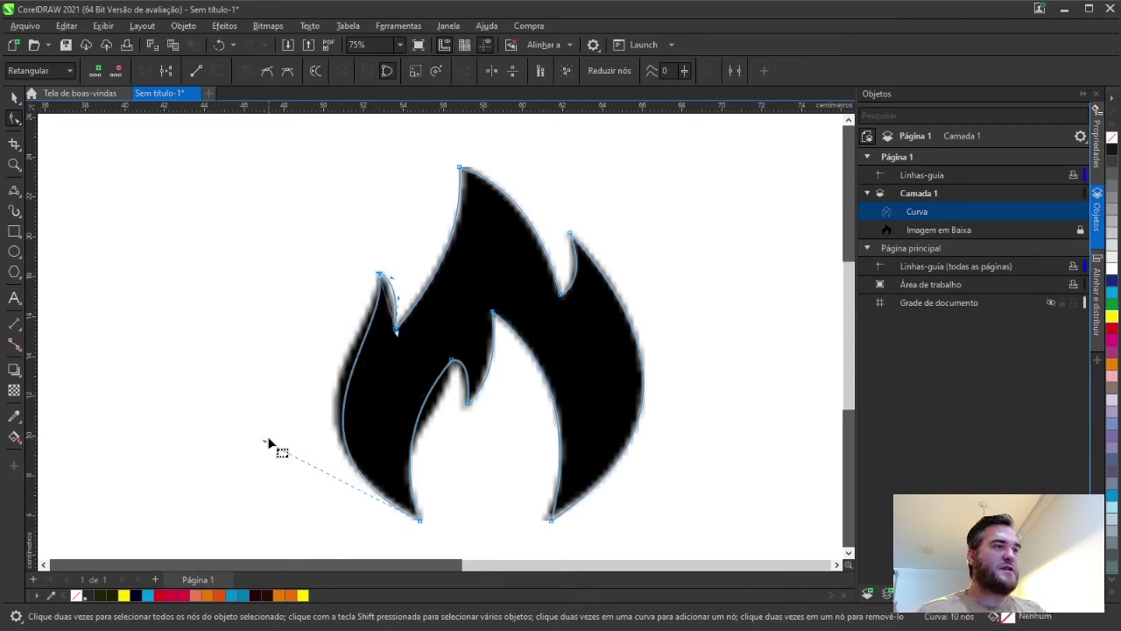
{"action": "left_click_drag", "start_coordinate": [263, 447], "coordinate": [241, 401]}
{"action": "left_click_drag", "start_coordinate": [378, 362], "coordinate": [255, 412]}
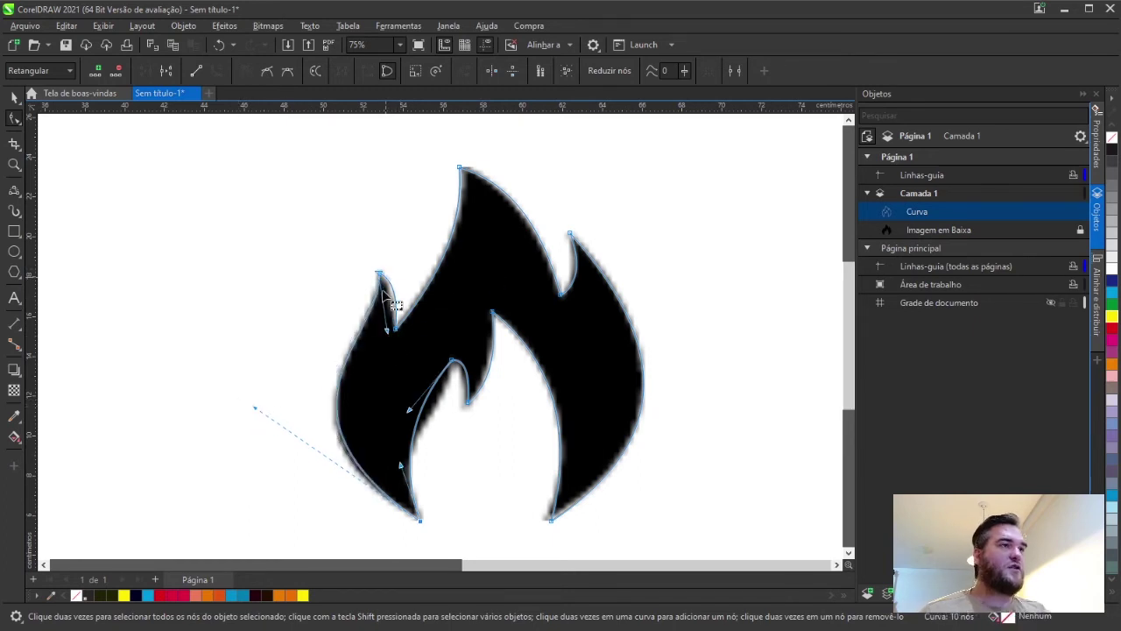
- Pull the curve segment between the left peak and its notch toward the edge of the reference flame
{"action": "left_click", "coordinate": [396, 330]}
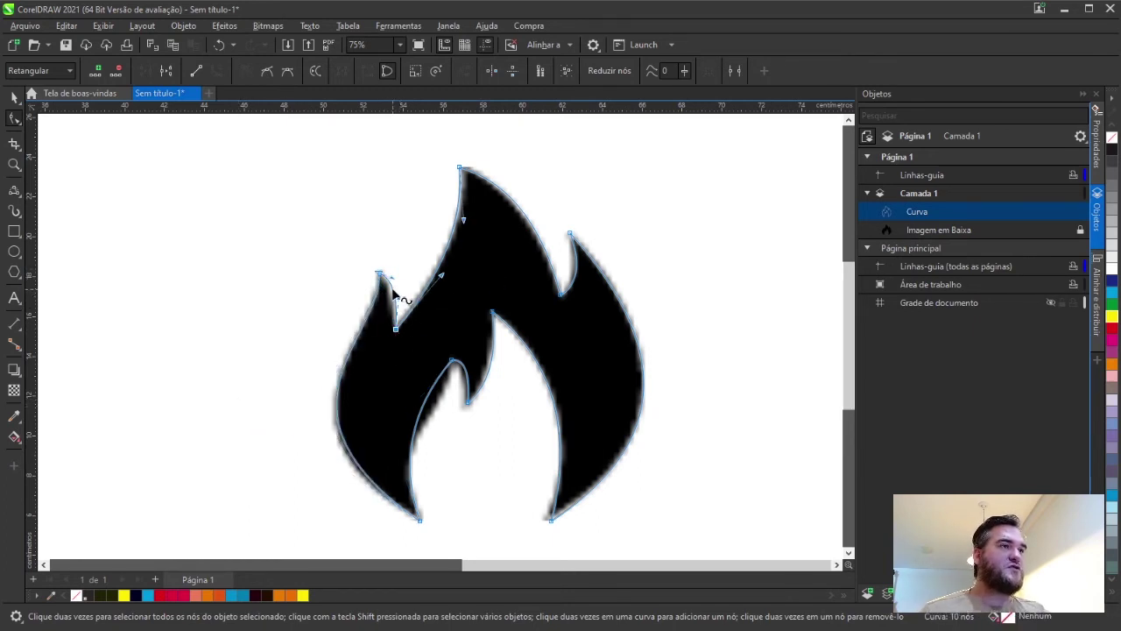
{"action": "left_click", "coordinate": [391, 287]}
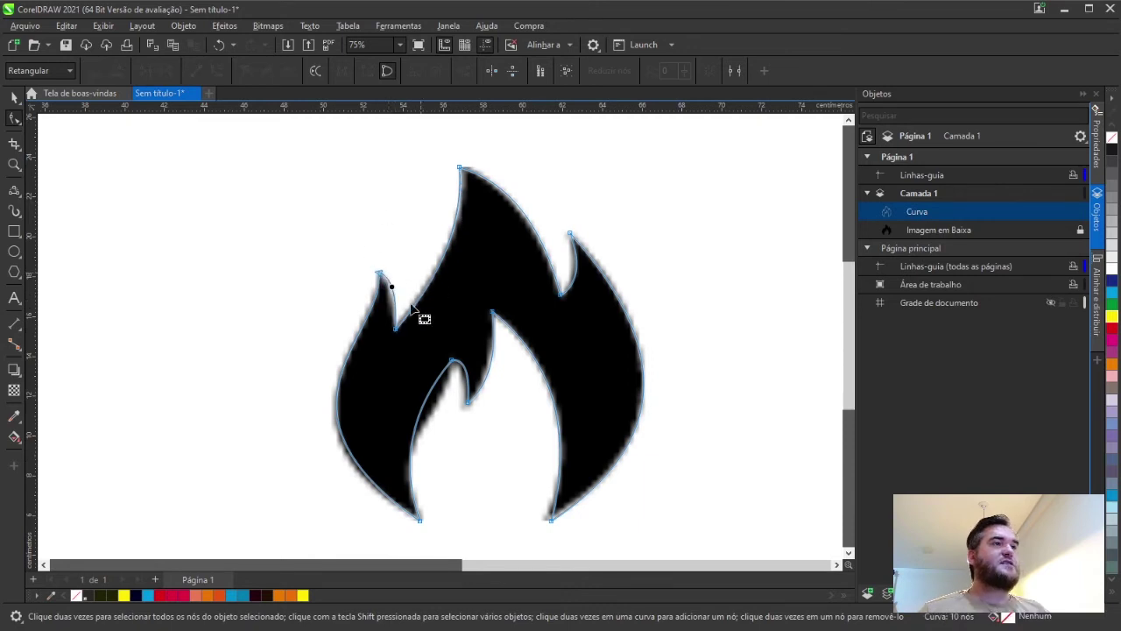
{"action": "mouse_move", "coordinate": [391, 289]}
{"action": "left_mouse_down"}
{"action": "mouse_move", "coordinate": [394, 302]}
{"action": "mouse_move", "coordinate": [401, 285]}
{"action": "mouse_move", "coordinate": [396, 294]}
{"action": "left_mouse_up"}
- Turn off snapping to objects and fit the curves on both sides of the left notch to the reference flame
{"action": "left_click", "coordinate": [103, 27]}
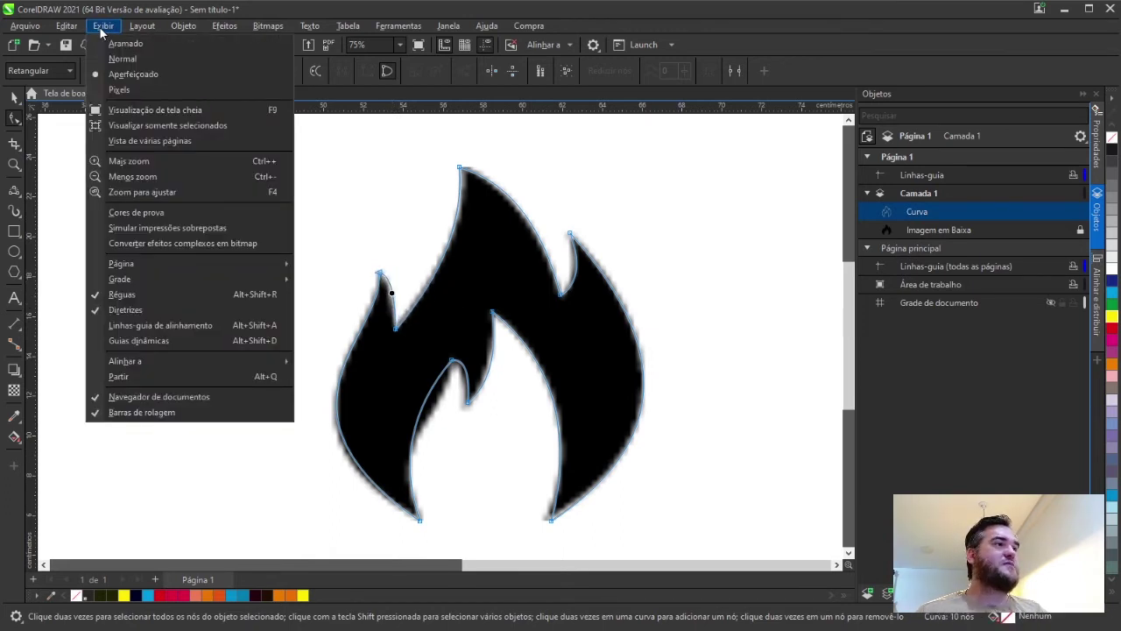
{"action": "mouse_move", "coordinate": [124, 361]}
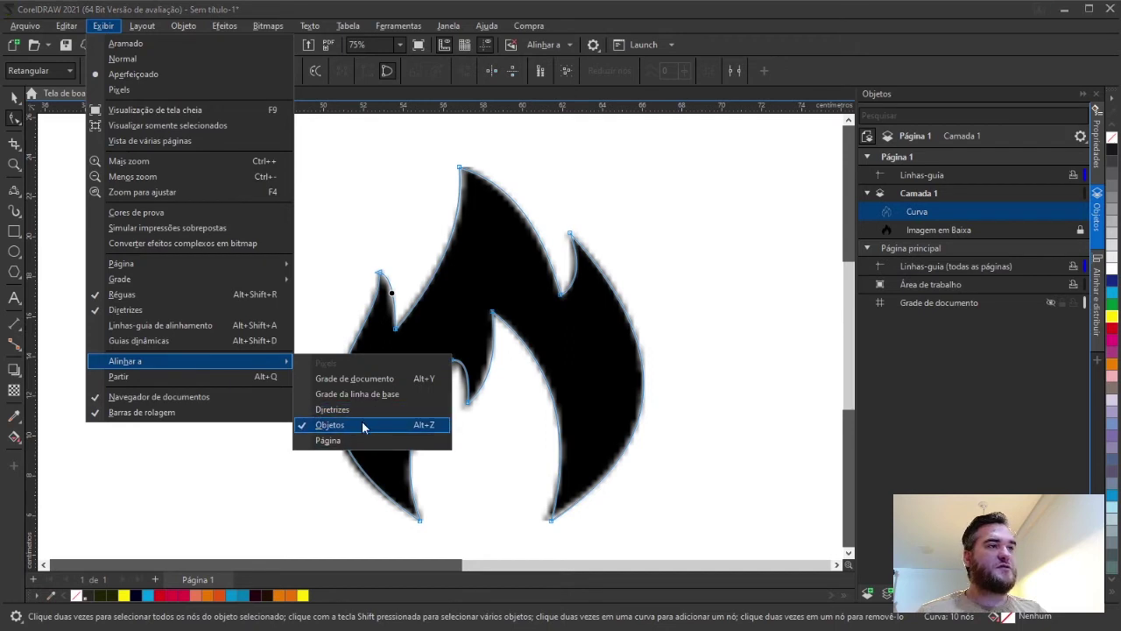
{"action": "left_click", "coordinate": [384, 424]}
{"action": "left_click_drag", "start_coordinate": [389, 294], "coordinate": [390, 300]}
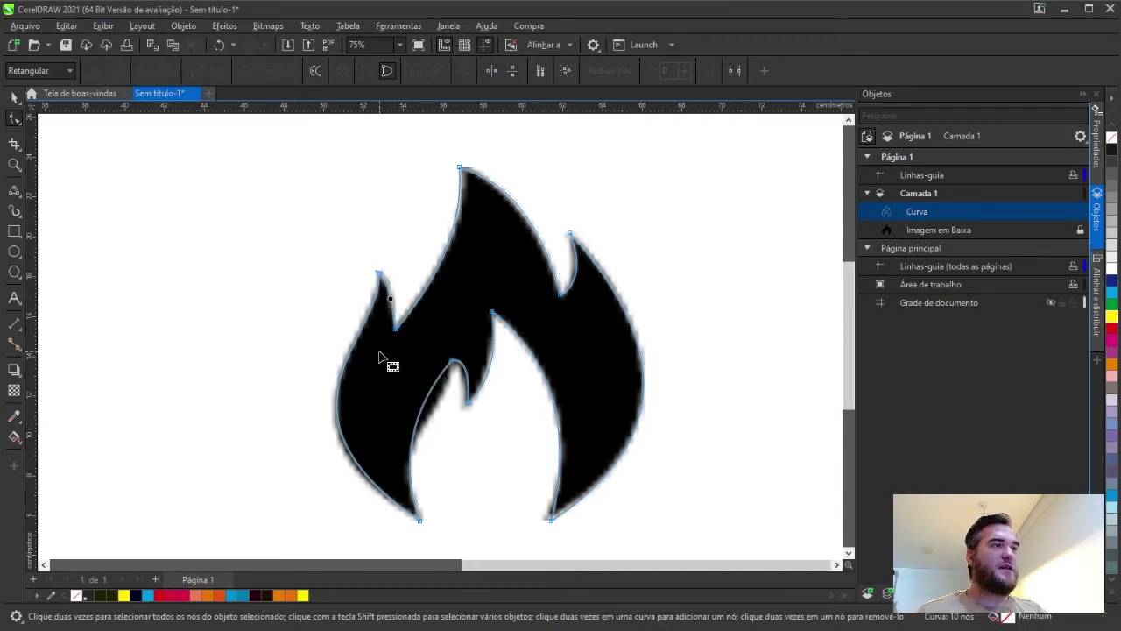
{"action": "left_click_drag", "start_coordinate": [455, 236], "coordinate": [448, 283]}
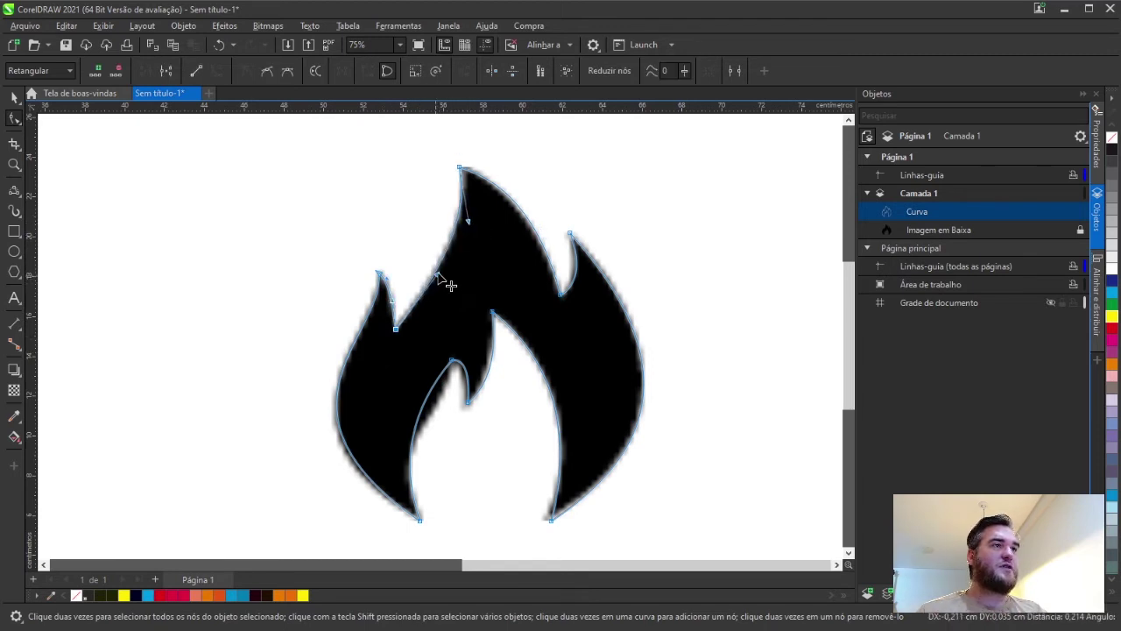
- Reshape the right peak's inner and outer edges with their handles and shift the lower right tip node slightly outward onto the reference tip
{"action": "left_click", "coordinate": [560, 293]}
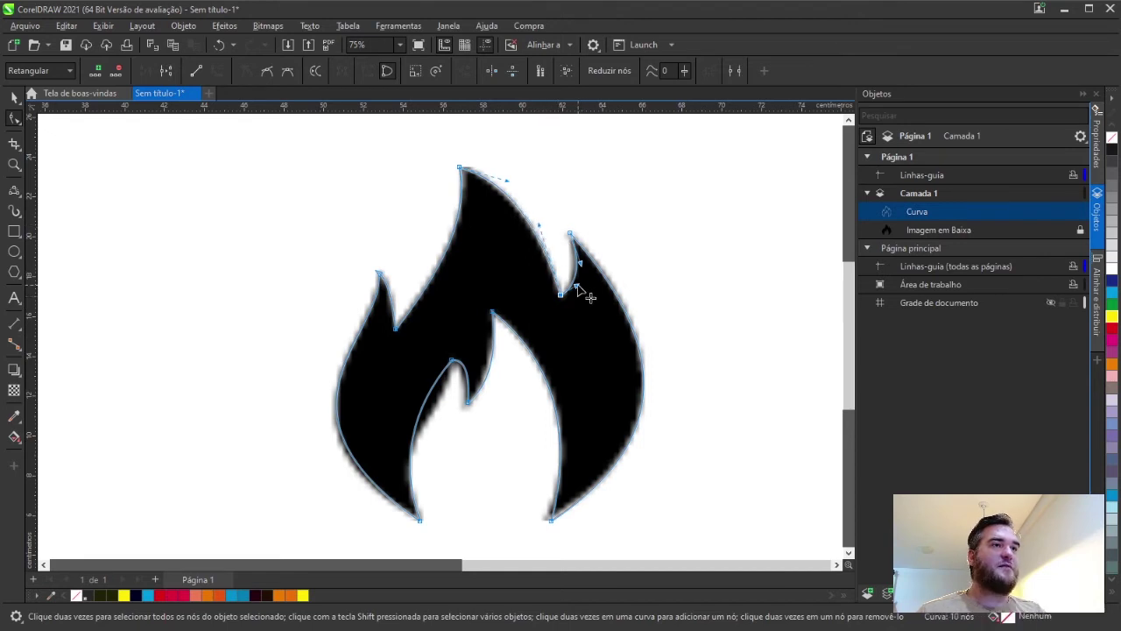
{"action": "left_click_drag", "start_coordinate": [577, 287], "coordinate": [574, 257]}
{"action": "left_click_drag", "start_coordinate": [673, 349], "coordinate": [675, 346]}
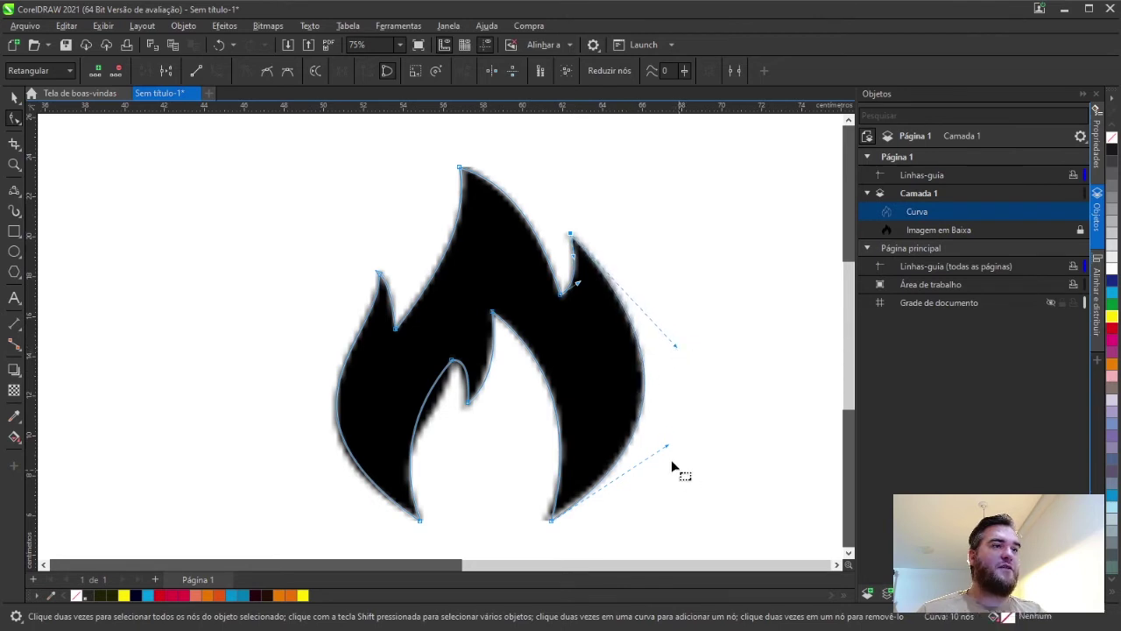
{"action": "left_click", "coordinate": [549, 522]}
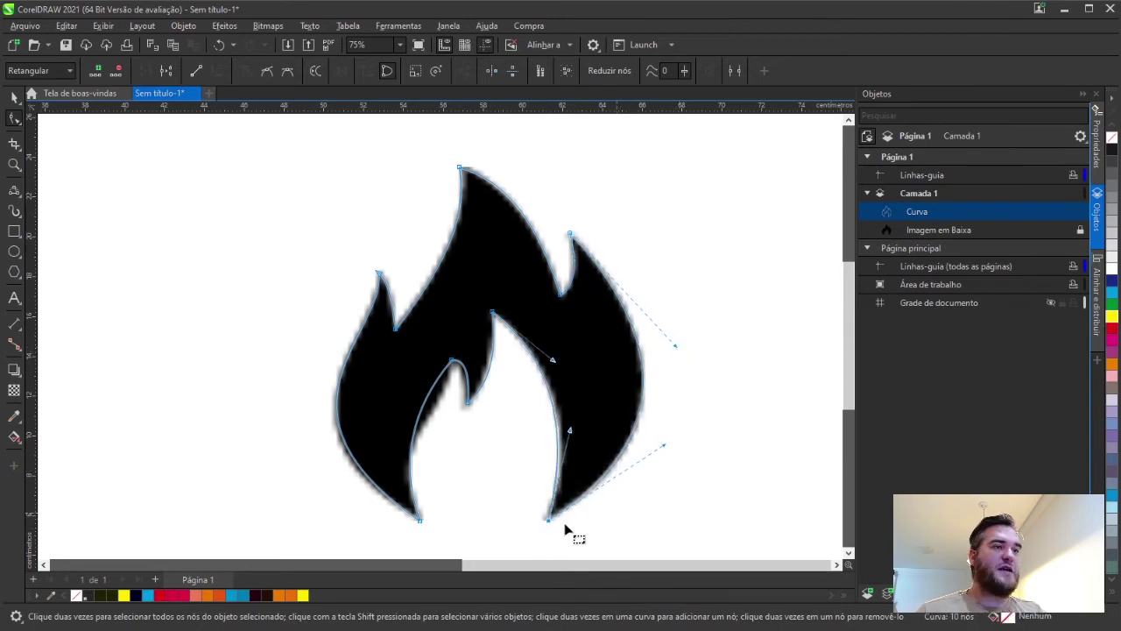
- Refine the handles of the inner right edge between the central inner peak and the lower right tip to match the reference flame
{"action": "mouse_move", "coordinate": [664, 445]}
{"action": "left_mouse_down"}
{"action": "mouse_move", "coordinate": [675, 458]}
{"action": "mouse_move", "coordinate": [666, 446]}
{"action": "left_mouse_up"}
{"action": "left_click_drag", "start_coordinate": [569, 429], "coordinate": [577, 430]}
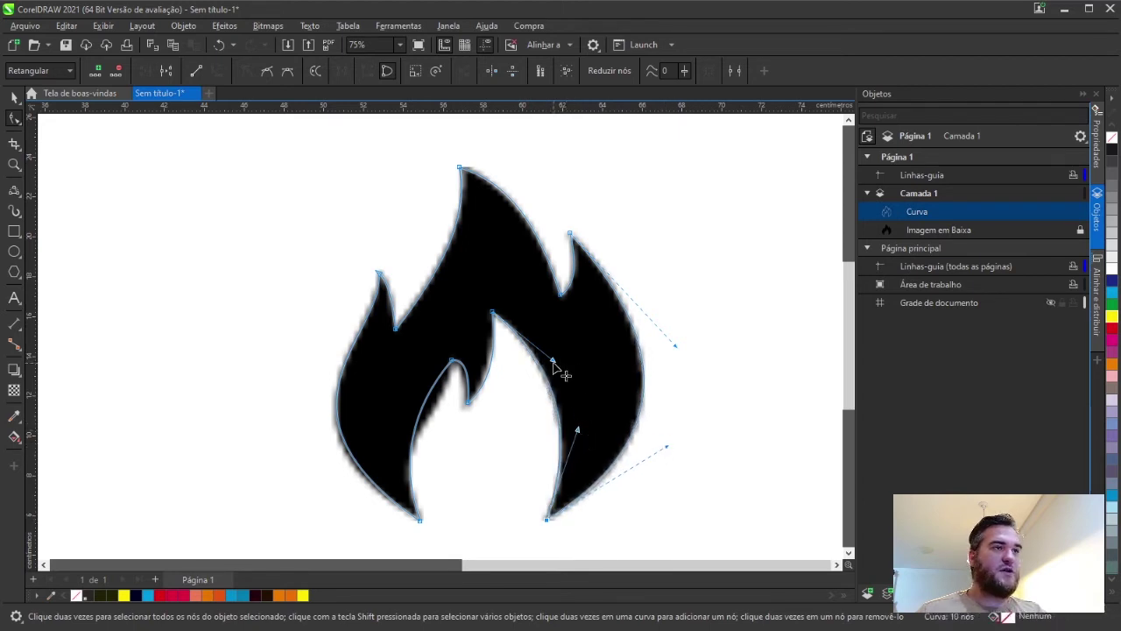
{"action": "left_click", "coordinate": [555, 372]}
{"action": "left_click_drag", "start_coordinate": [549, 362], "coordinate": [549, 360]}
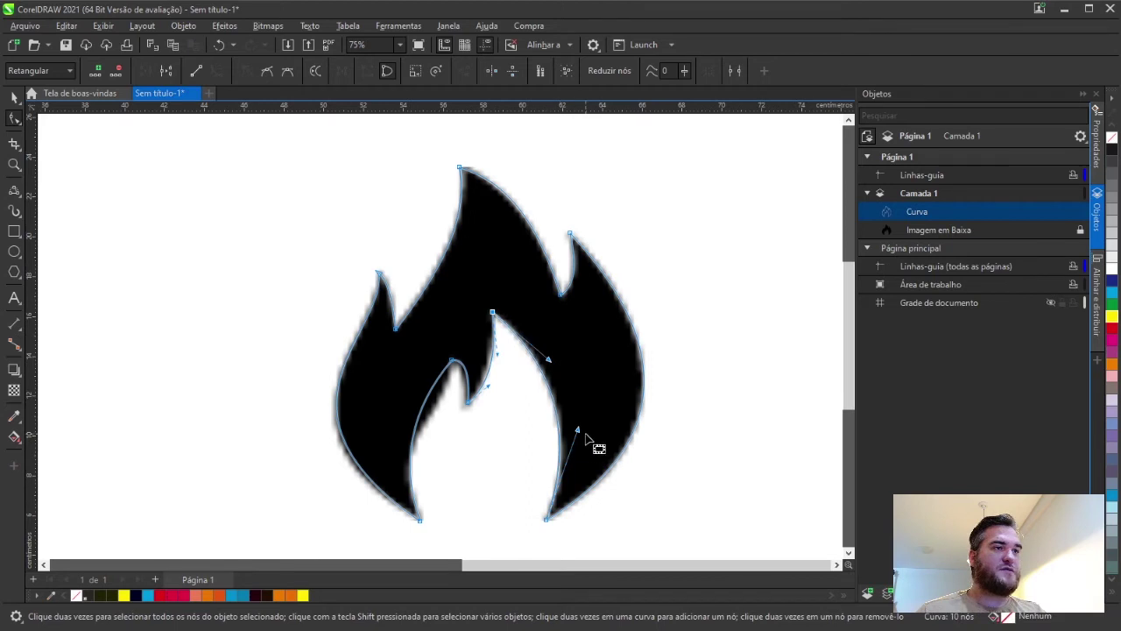
{"action": "left_click_drag", "start_coordinate": [577, 430], "coordinate": [580, 429]}
- Shift the small inner tongue's tip node onto the reference and reshape the inner left edge down to the lower left tip
{"action": "left_click", "coordinate": [468, 403]}
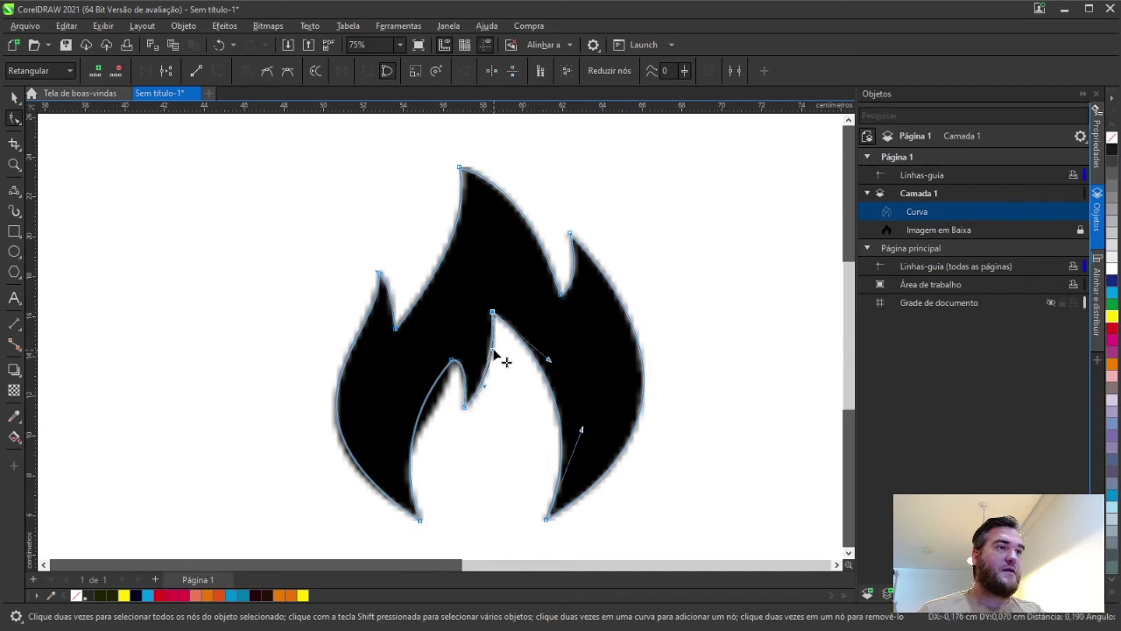
{"action": "left_click", "coordinate": [408, 412]}
{"action": "left_click_drag", "start_coordinate": [408, 412], "coordinate": [466, 420]}
{"action": "left_click_drag", "start_coordinate": [384, 424], "coordinate": [460, 418]}
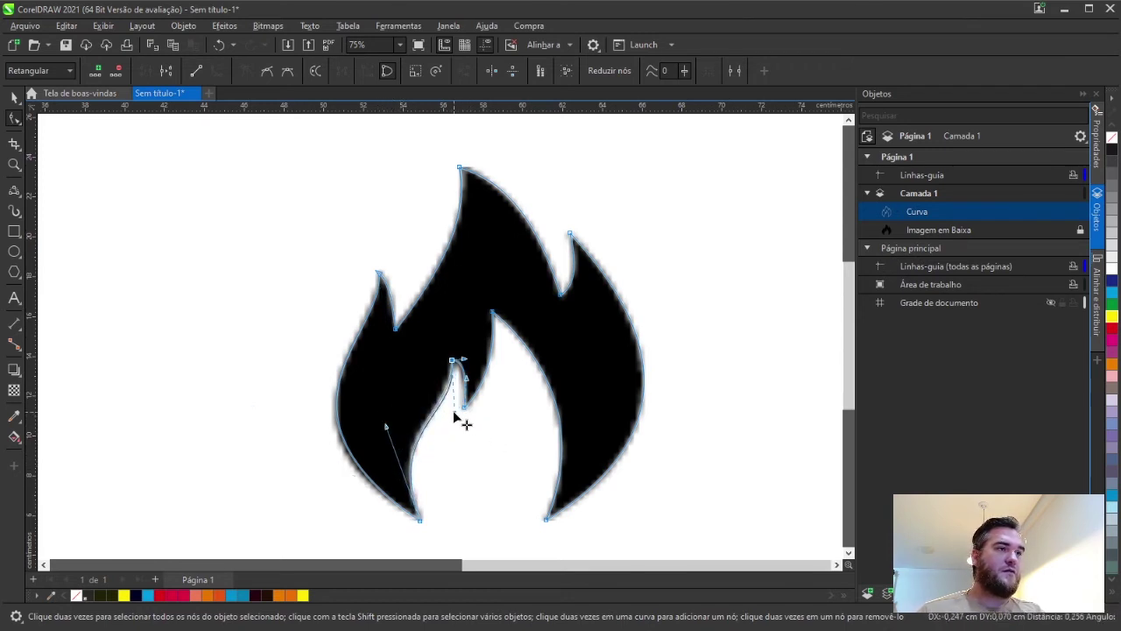
- Move the traced flame to the left of the reference image, fill it with black and deselect it
{"action": "left_click", "coordinate": [13, 99]}
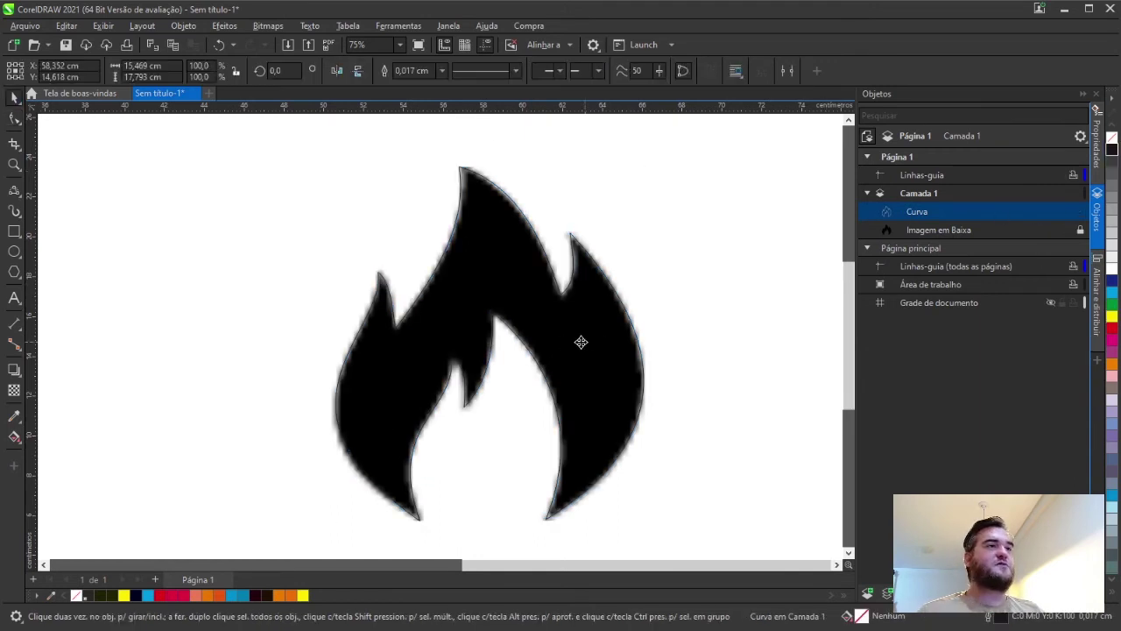
{"action": "left_click_drag", "start_coordinate": [581, 338], "coordinate": [247, 338]}
{"action": "scroll", "coordinate": [247, 338], "scroll_direction": "left", "scroll_amount": 3}
{"action": "left_click", "coordinate": [1112, 150]}
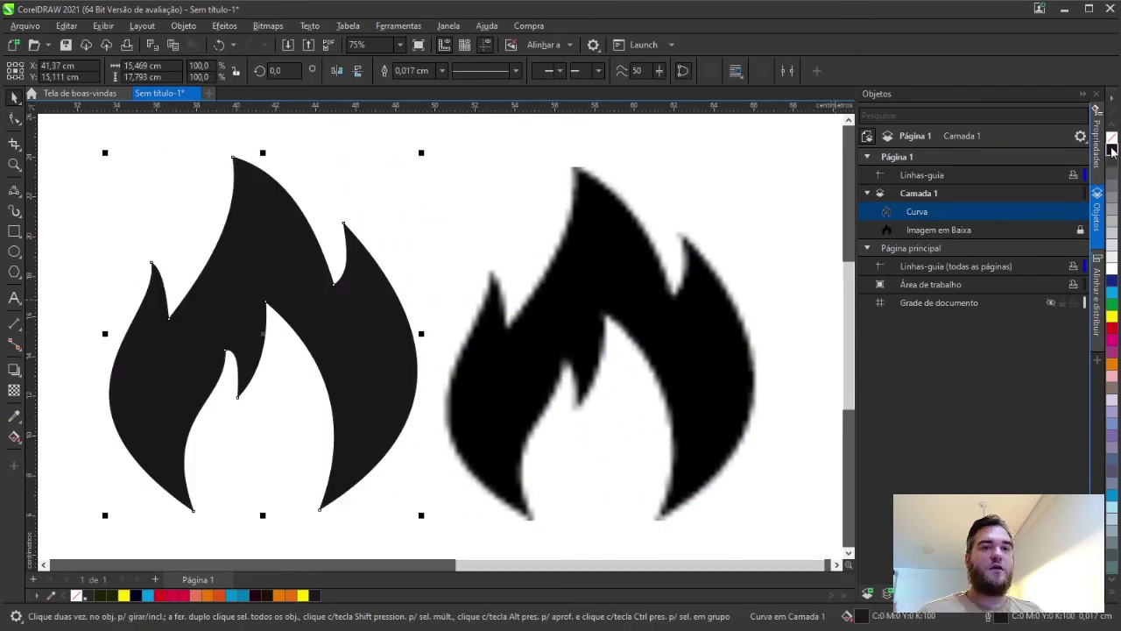
{"action": "left_click", "coordinate": [465, 260]}
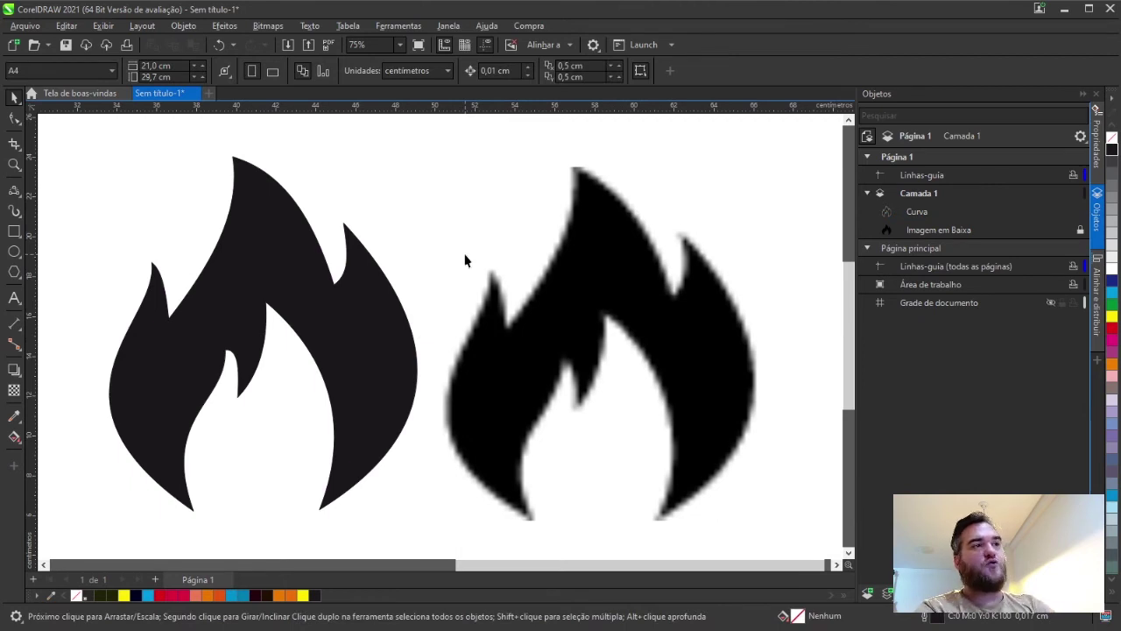